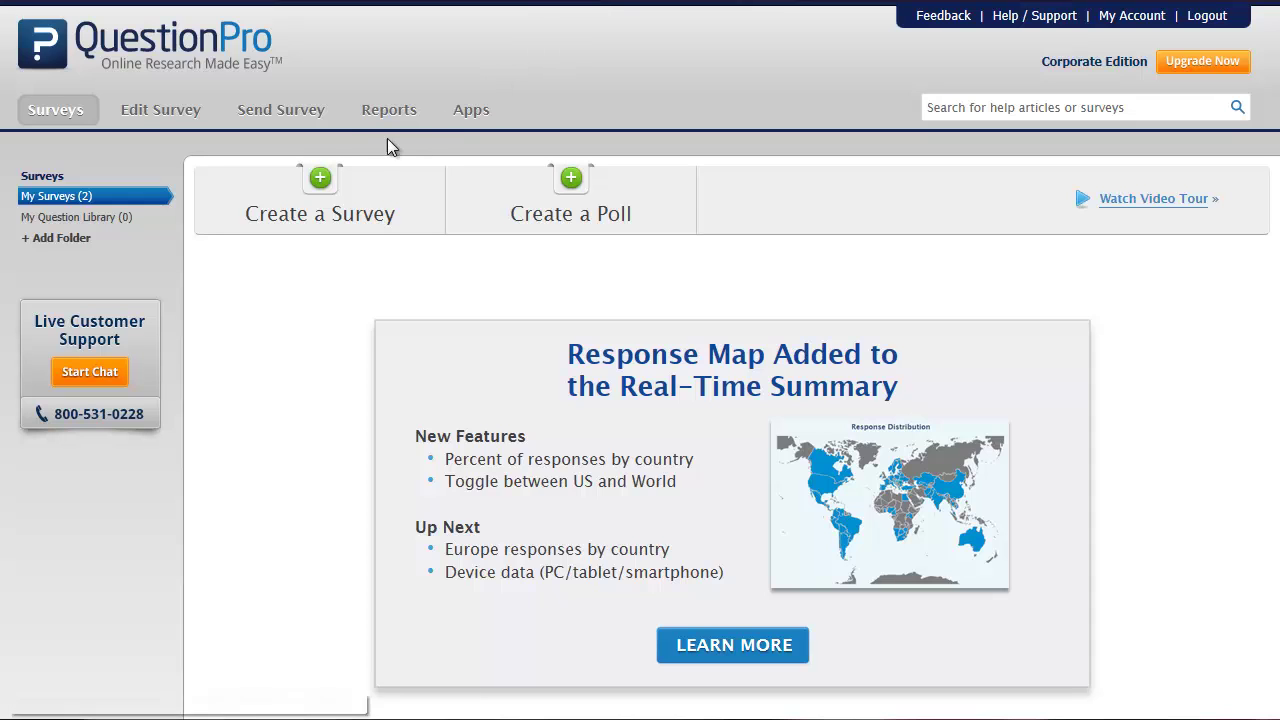
Step: Start a new survey from the Basic Customer Satisfaction template in Customer & Client Satisfaction
{"action": "left_click", "coordinate": [322, 192]}
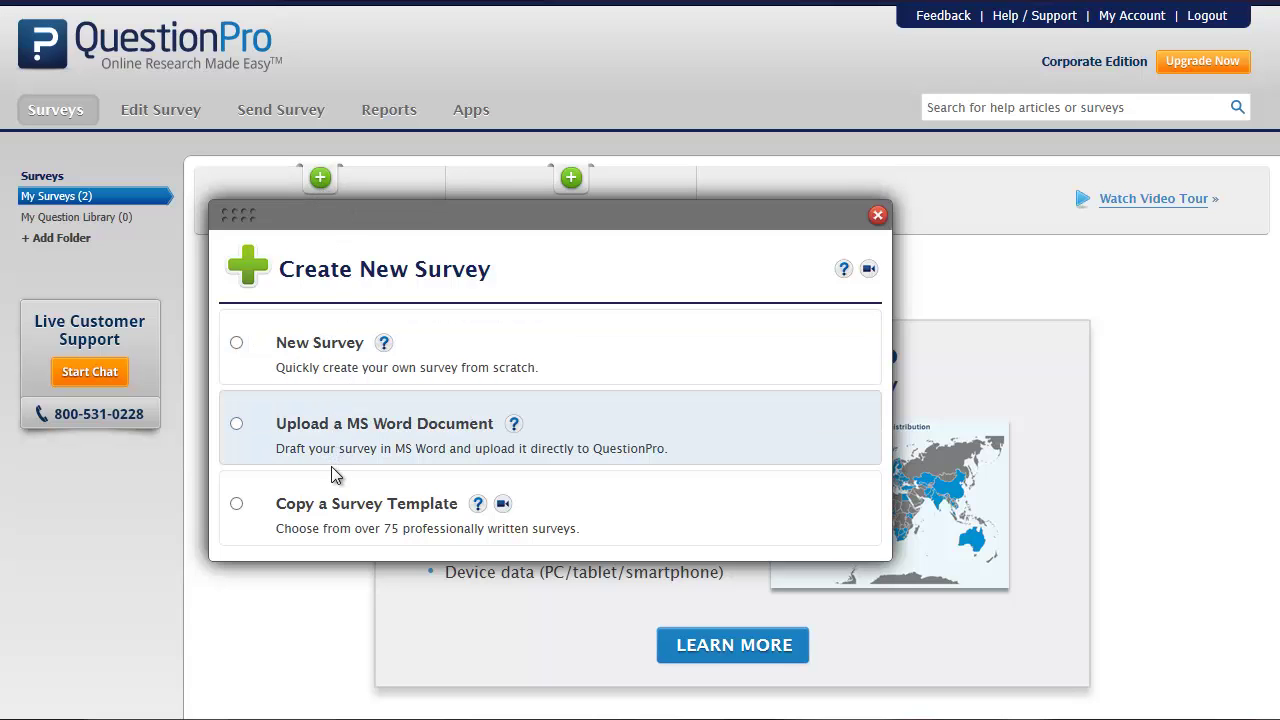
{"action": "left_click", "coordinate": [341, 522]}
{"action": "left_click", "coordinate": [455, 567]}
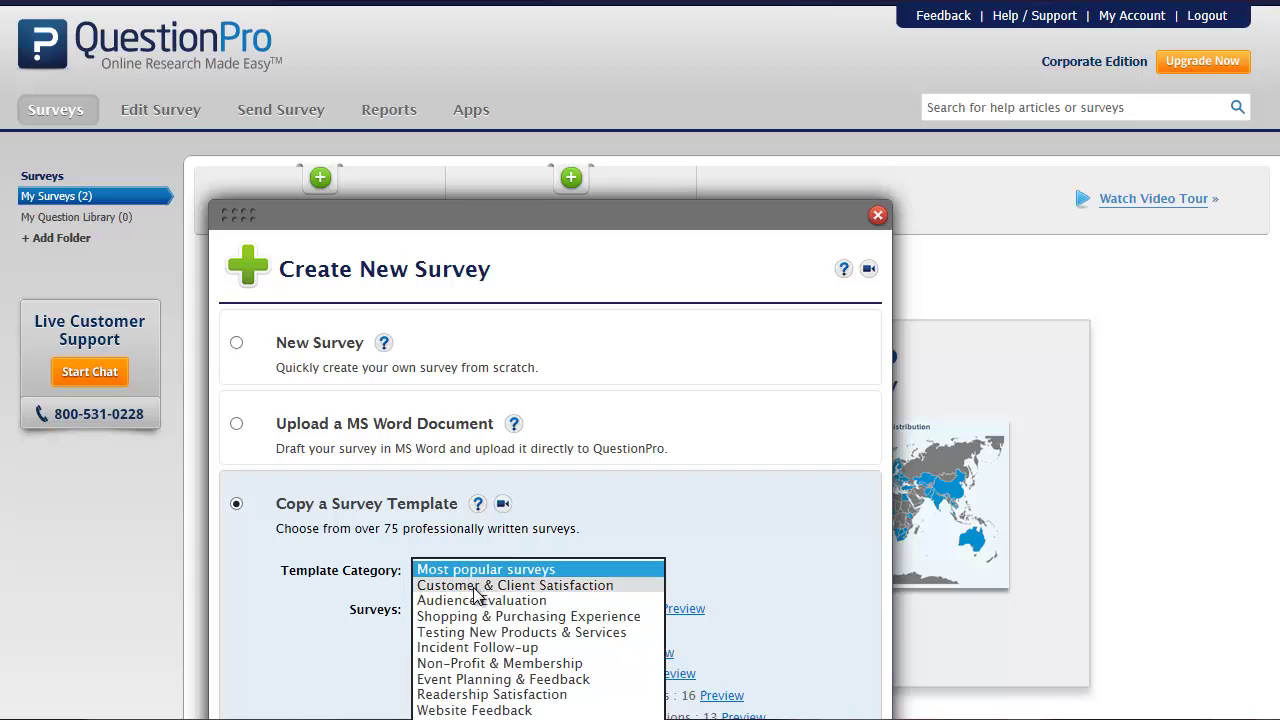
{"action": "left_click", "coordinate": [471, 583]}
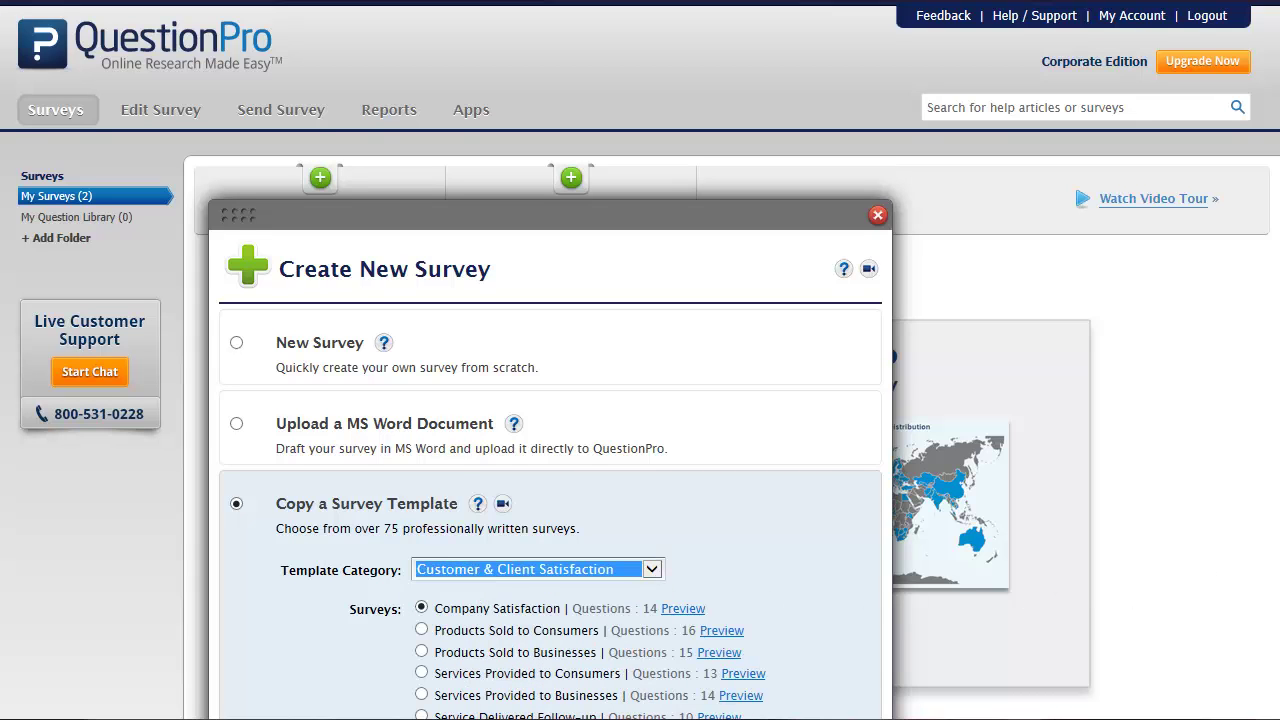
{"action": "scroll", "coordinate": [775, 508], "scroll_direction": "down", "scroll_amount": 3}
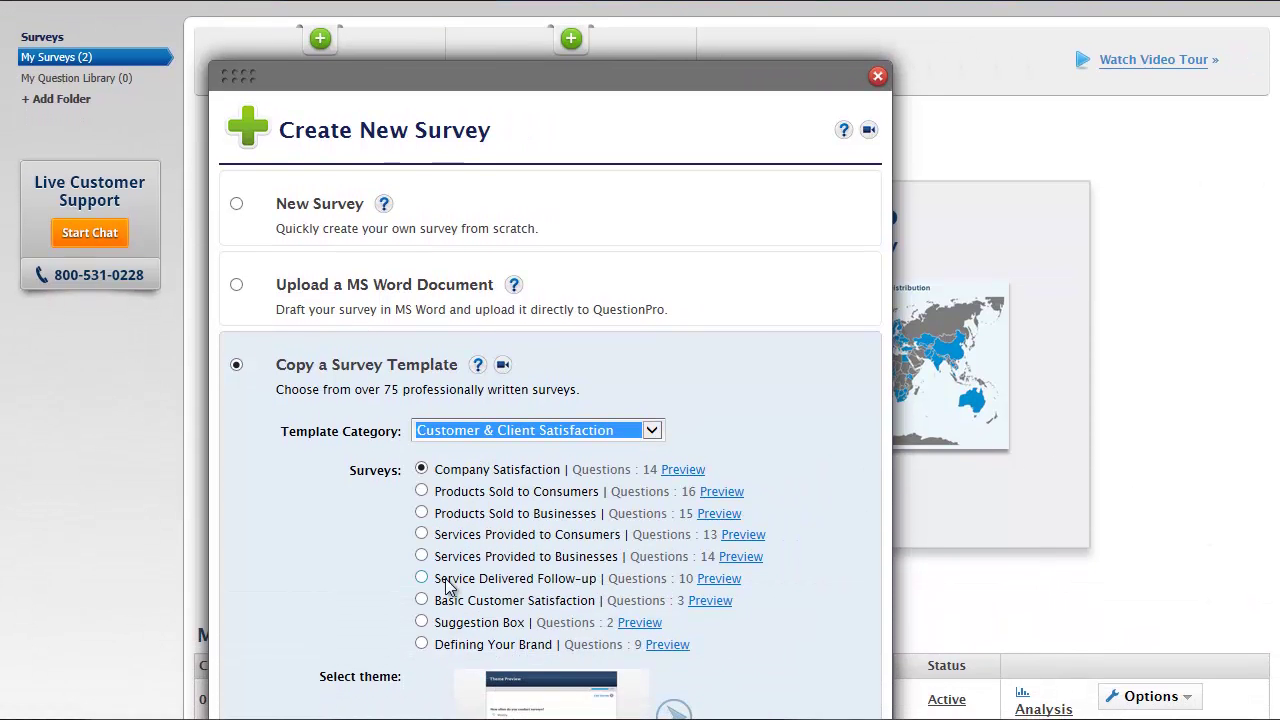
{"action": "left_click", "coordinate": [421, 599]}
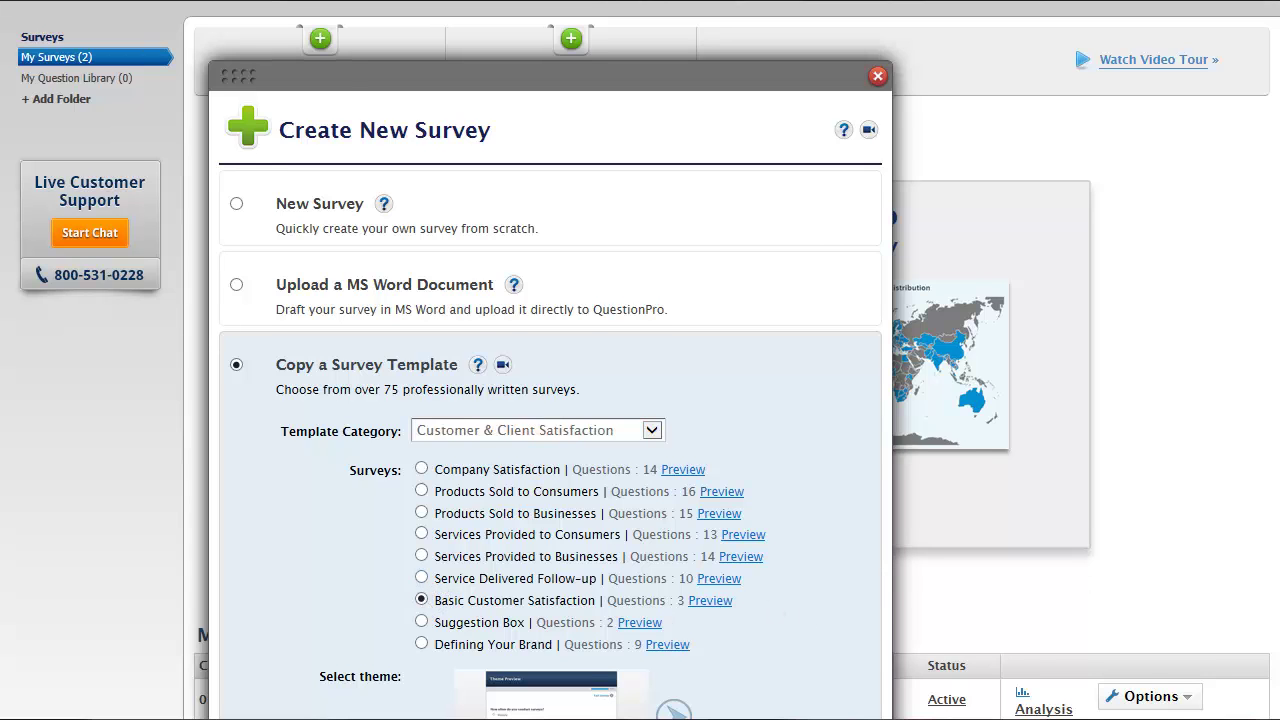
Step: Cycle the survey theme forward to Platinum
{"action": "scroll", "coordinate": [640, 400], "scroll_direction": "down", "scroll_amount": 3}
{"action": "left_click", "coordinate": [674, 598]}
{"action": "left_click", "coordinate": [674, 598]}
{"action": "left_click", "coordinate": [674, 598]}
Step: Create the survey from the chosen template and scroll down to its questions
{"action": "left_click", "coordinate": [766, 709]}
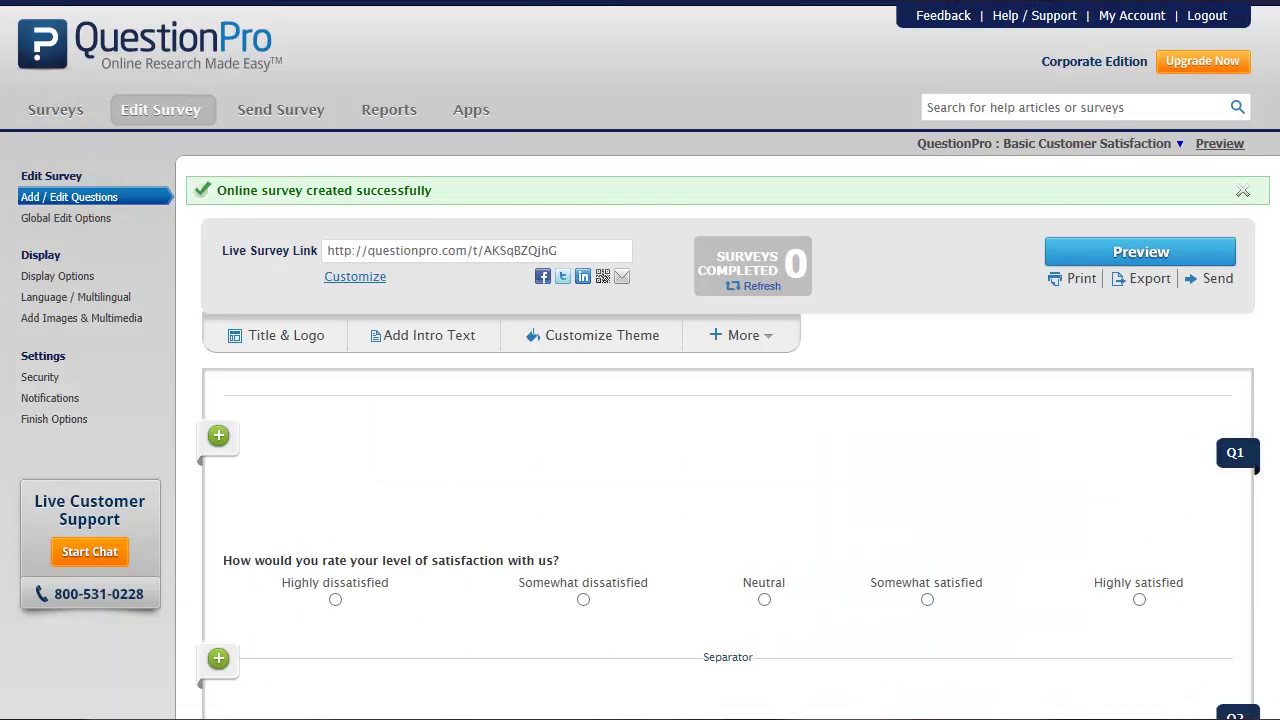
{"action": "scroll", "coordinate": [1276, 289], "scroll_direction": "down", "scroll_amount": 2}
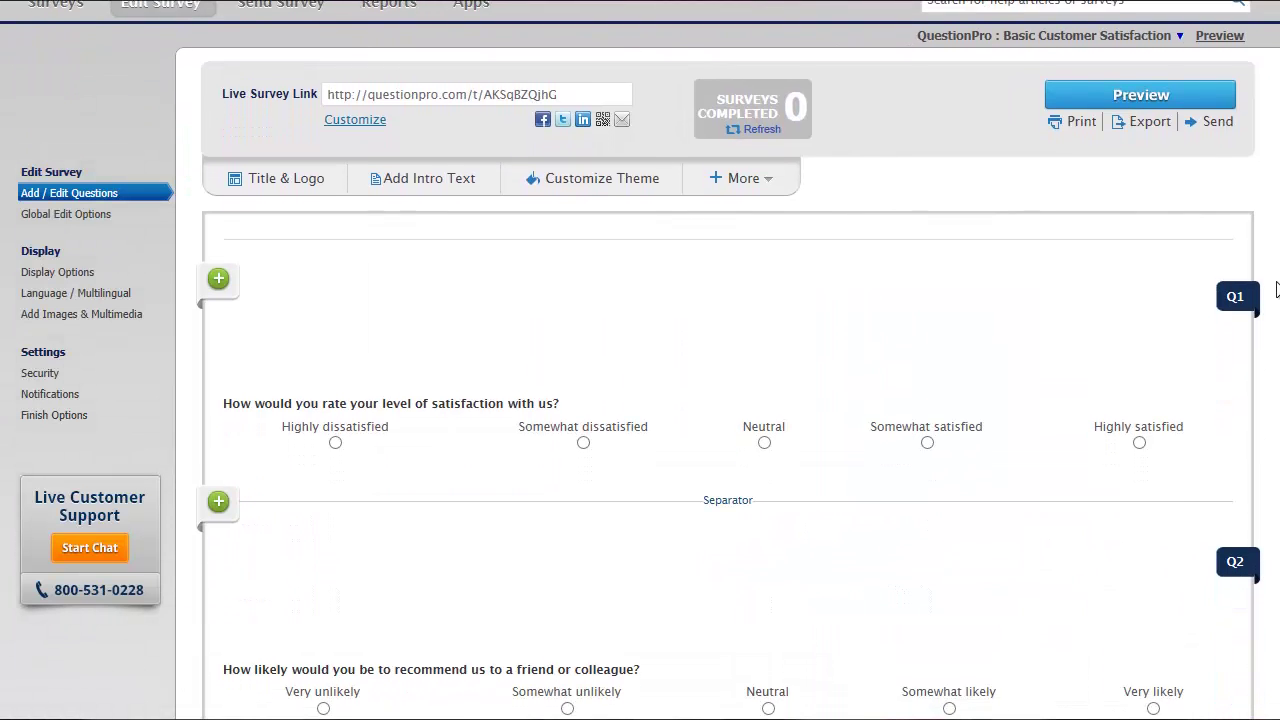
{"action": "scroll", "coordinate": [1276, 289], "scroll_direction": "down", "scroll_amount": 1}
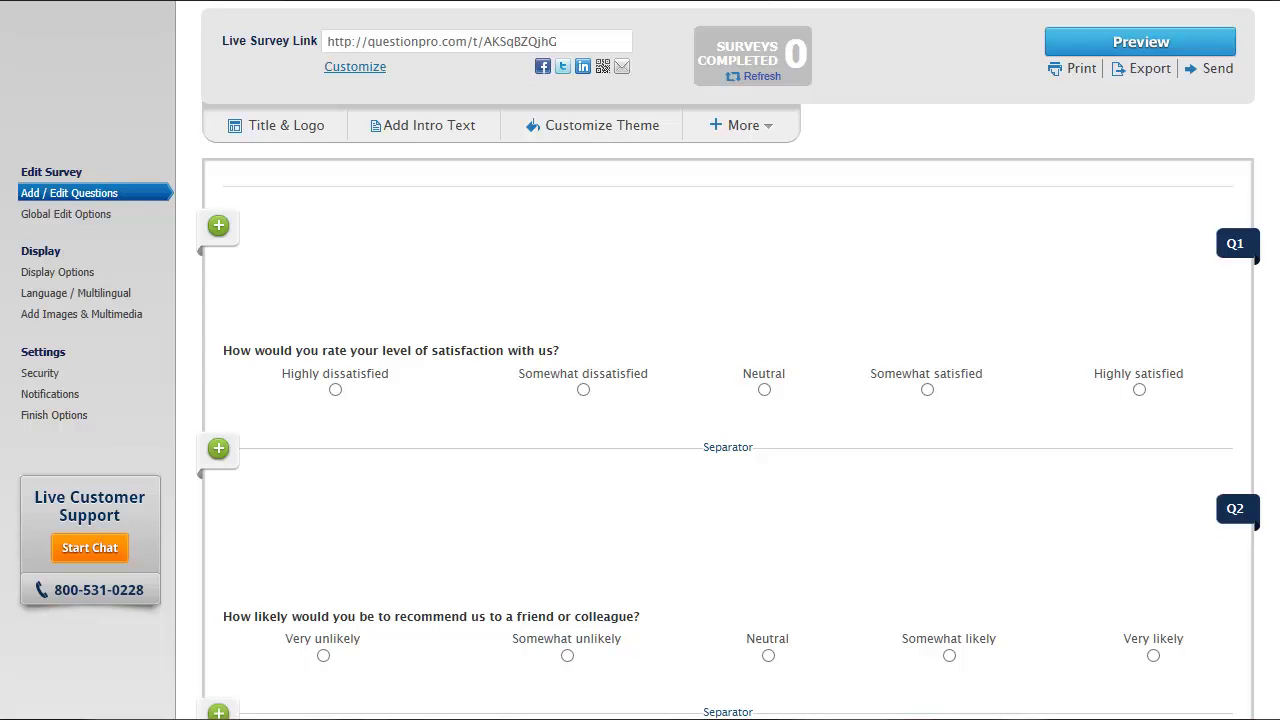
{"action": "scroll", "coordinate": [1203, 428], "scroll_direction": "down", "scroll_amount": 2}
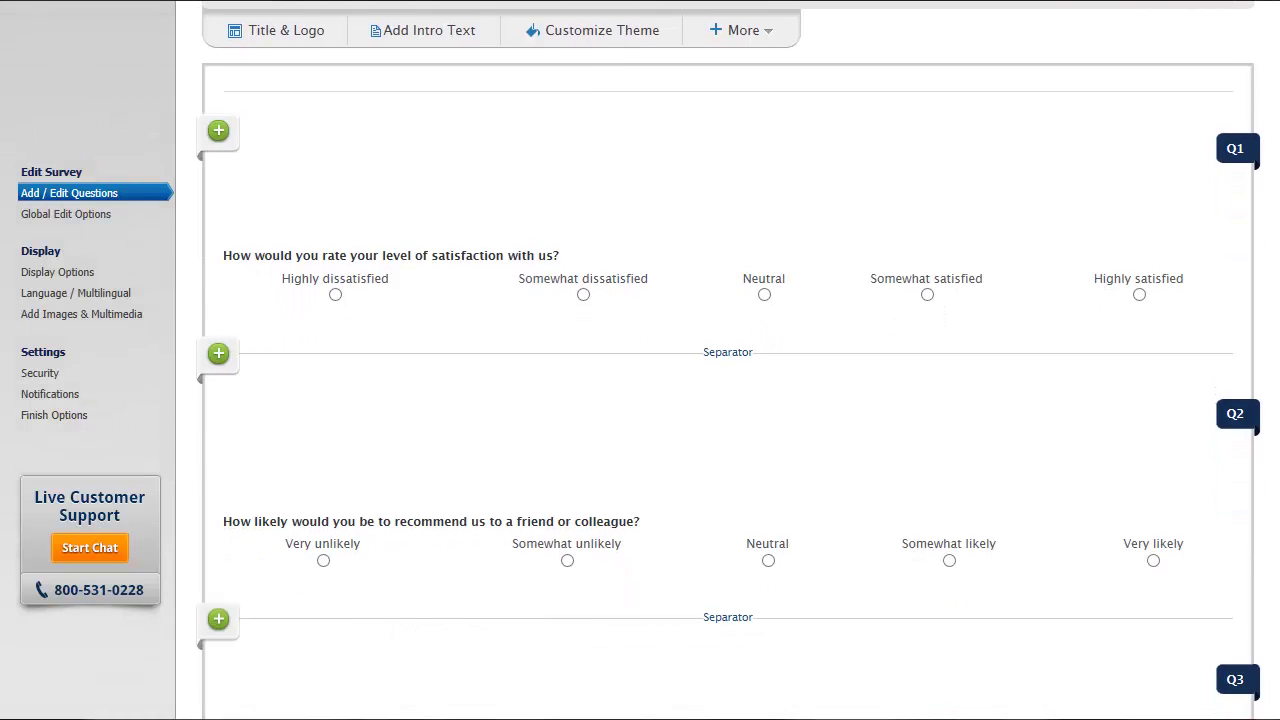
Step: Delete the recommend-to-a-friend question (Q2) via More» and confirm the deletion
{"action": "mouse_move", "coordinate": [1203, 428]}
{"action": "left_click", "coordinate": [1221, 452]}
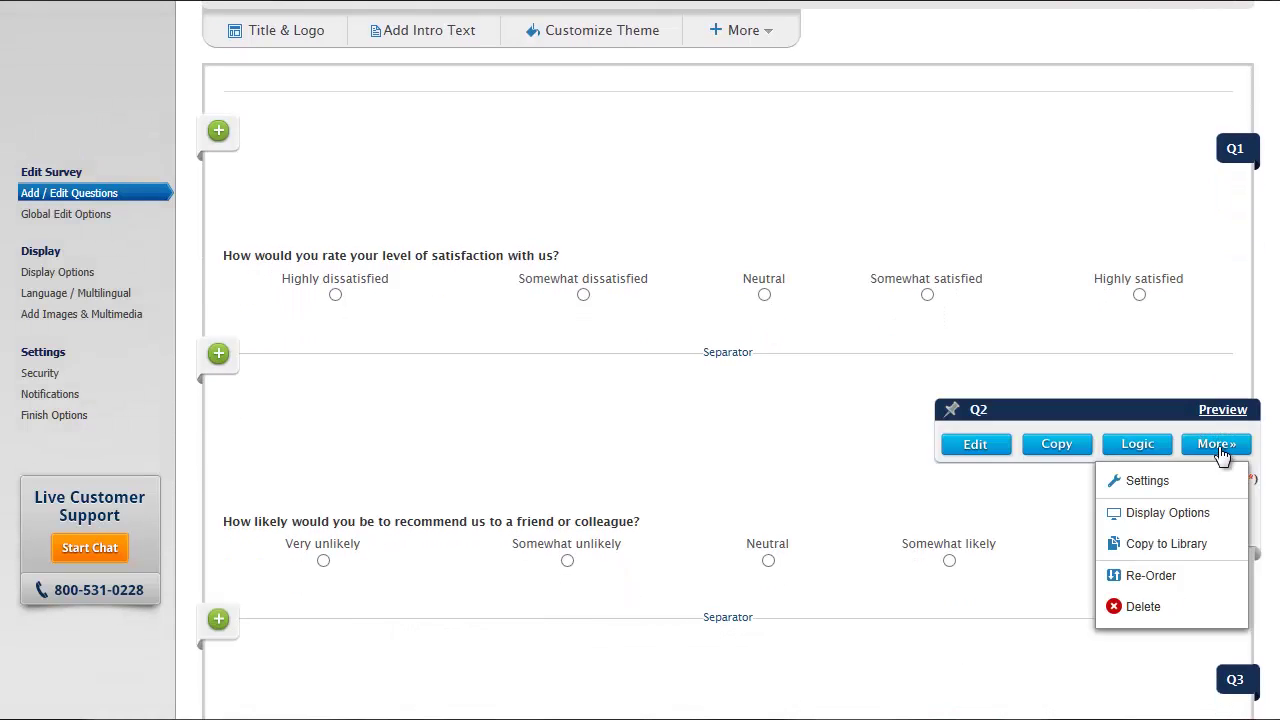
{"action": "left_click", "coordinate": [1143, 607]}
{"action": "left_click", "coordinate": [758, 585]}
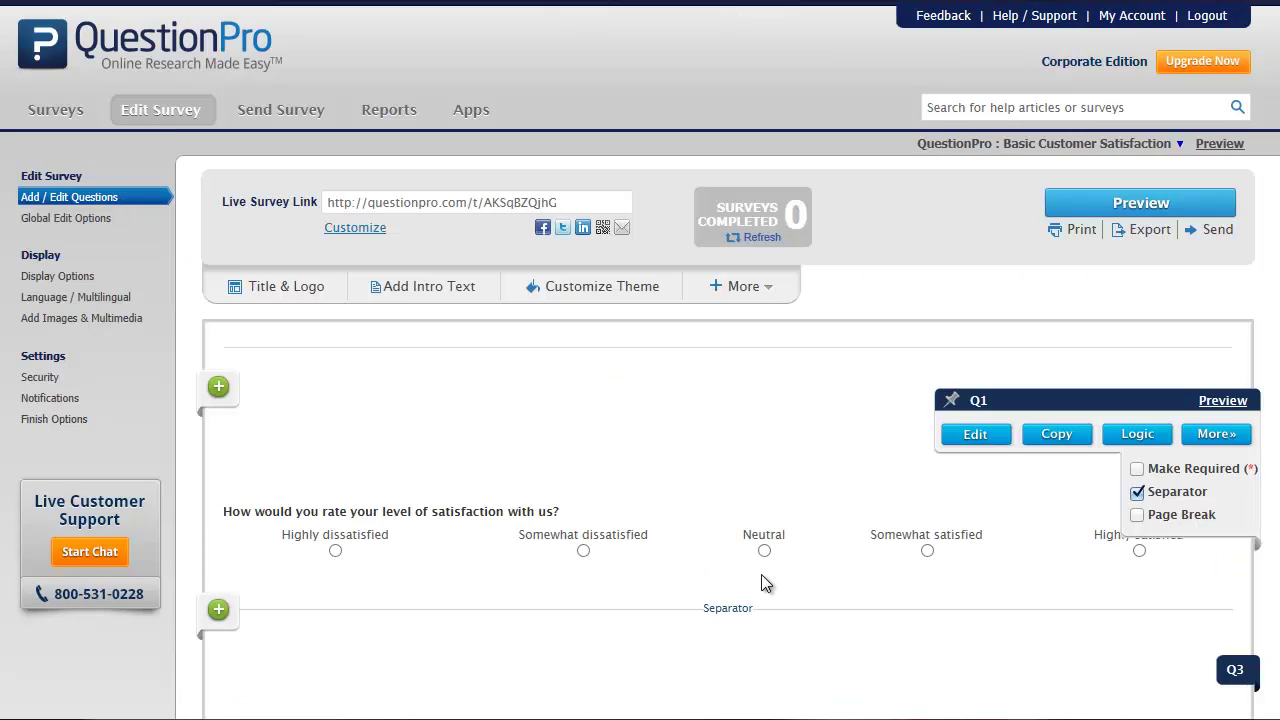
Step: In Q1's full editor, bold the word 'satisfaction' and select the existing code Q1
{"action": "scroll", "coordinate": [1277, 410], "scroll_direction": "down", "scroll_amount": 3}
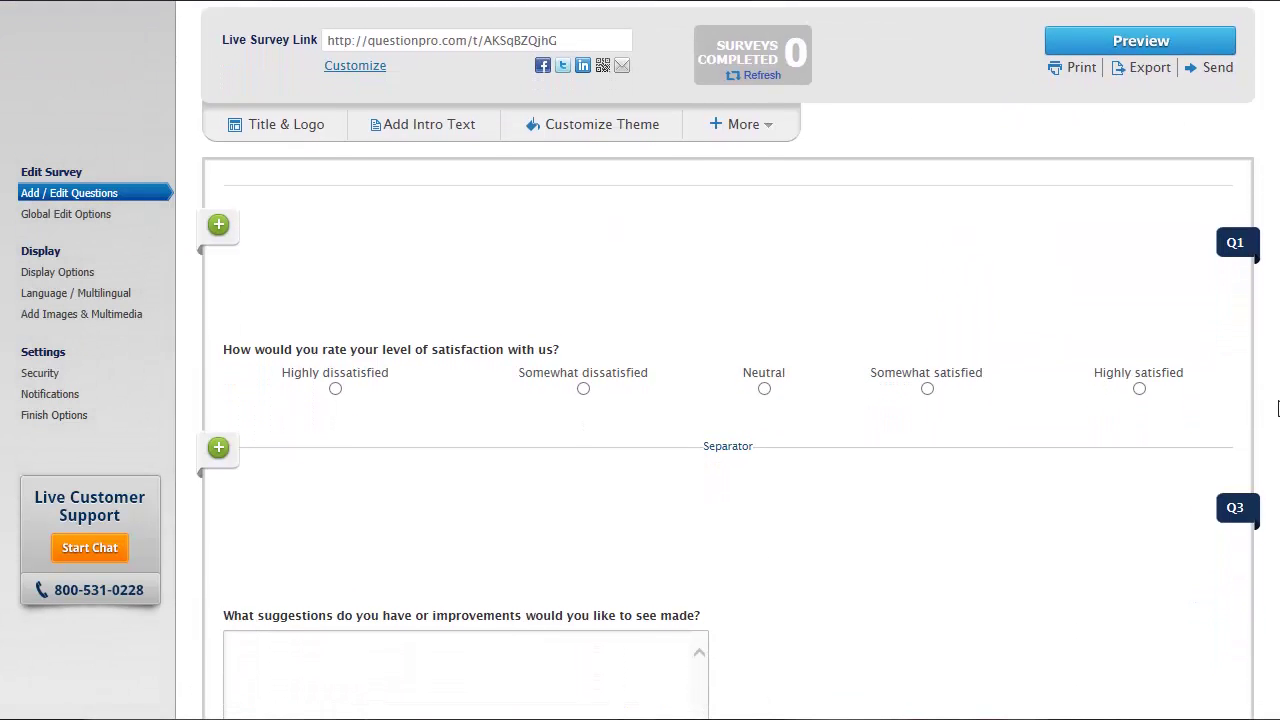
{"action": "mouse_move", "coordinate": [1135, 410]}
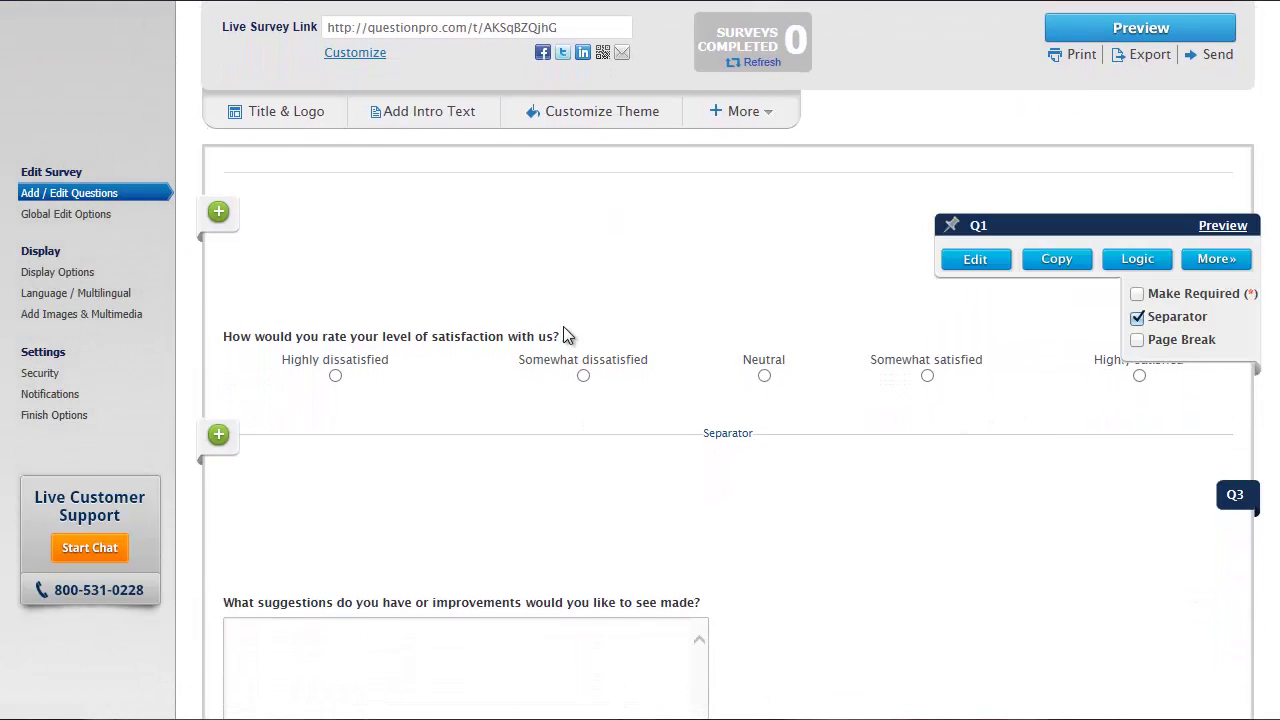
{"action": "left_click", "coordinate": [517, 336]}
{"action": "left_click", "coordinate": [971, 264]}
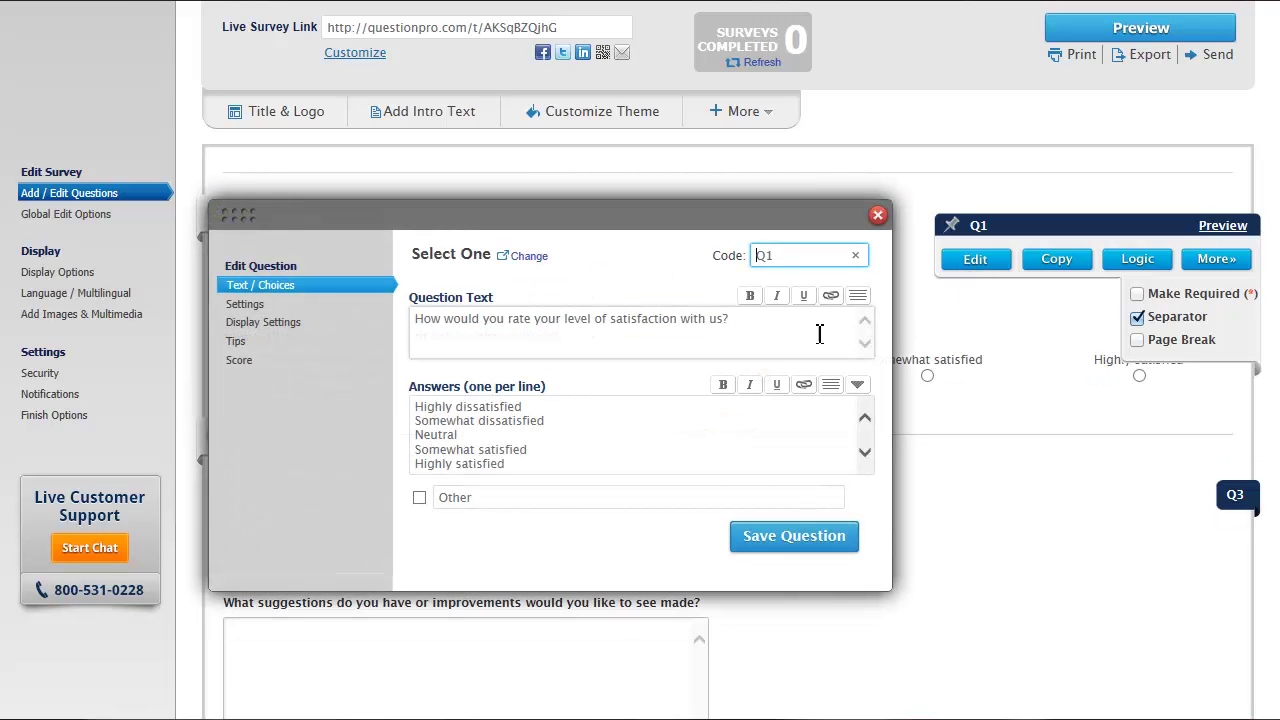
{"action": "left_click", "coordinate": [778, 335]}
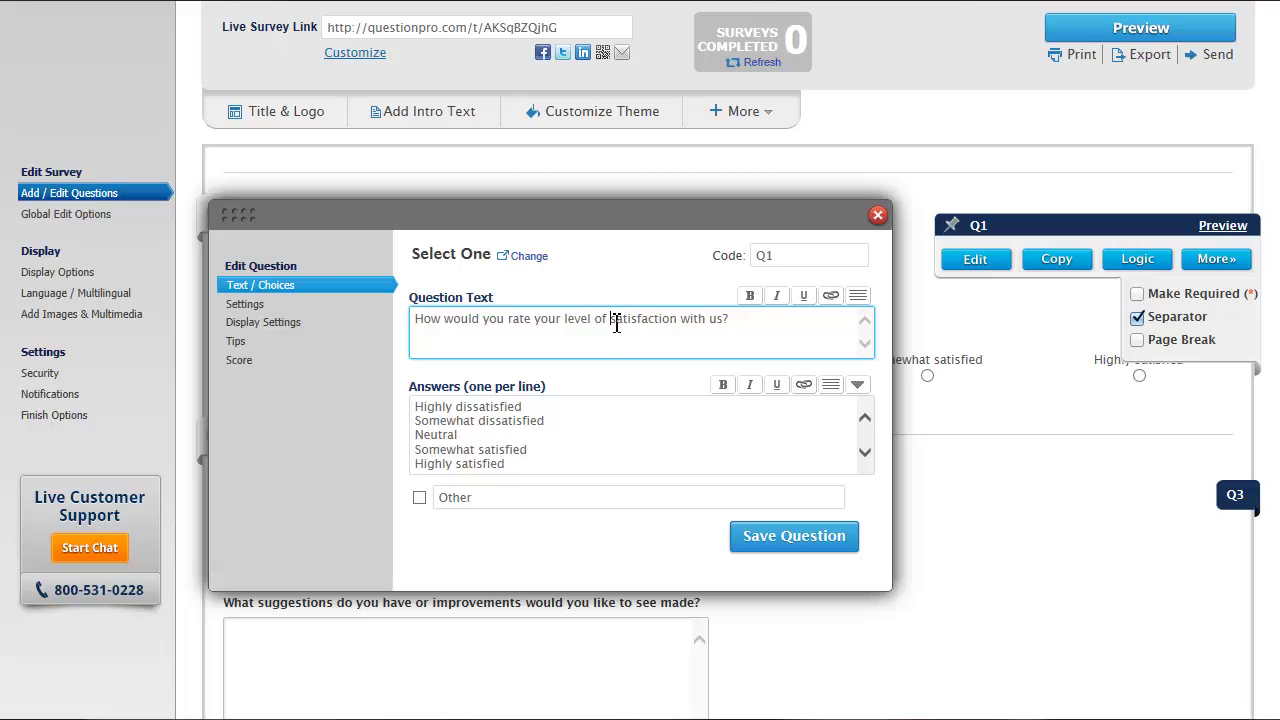
{"action": "left_click_drag", "start_coordinate": [611, 323], "coordinate": [685, 325]}
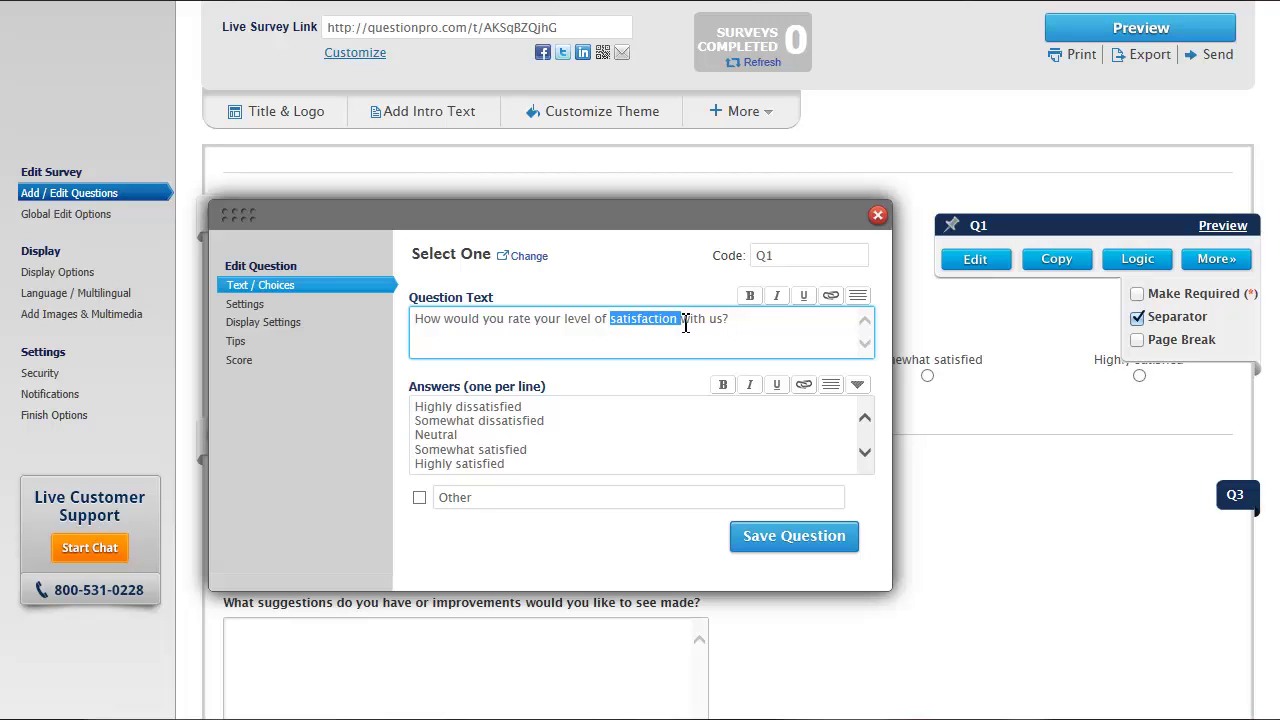
{"action": "left_click", "coordinate": [750, 295]}
{"action": "left_click", "coordinate": [798, 256]}
{"action": "left_click_drag", "start_coordinate": [778, 256], "coordinate": [736, 256]}
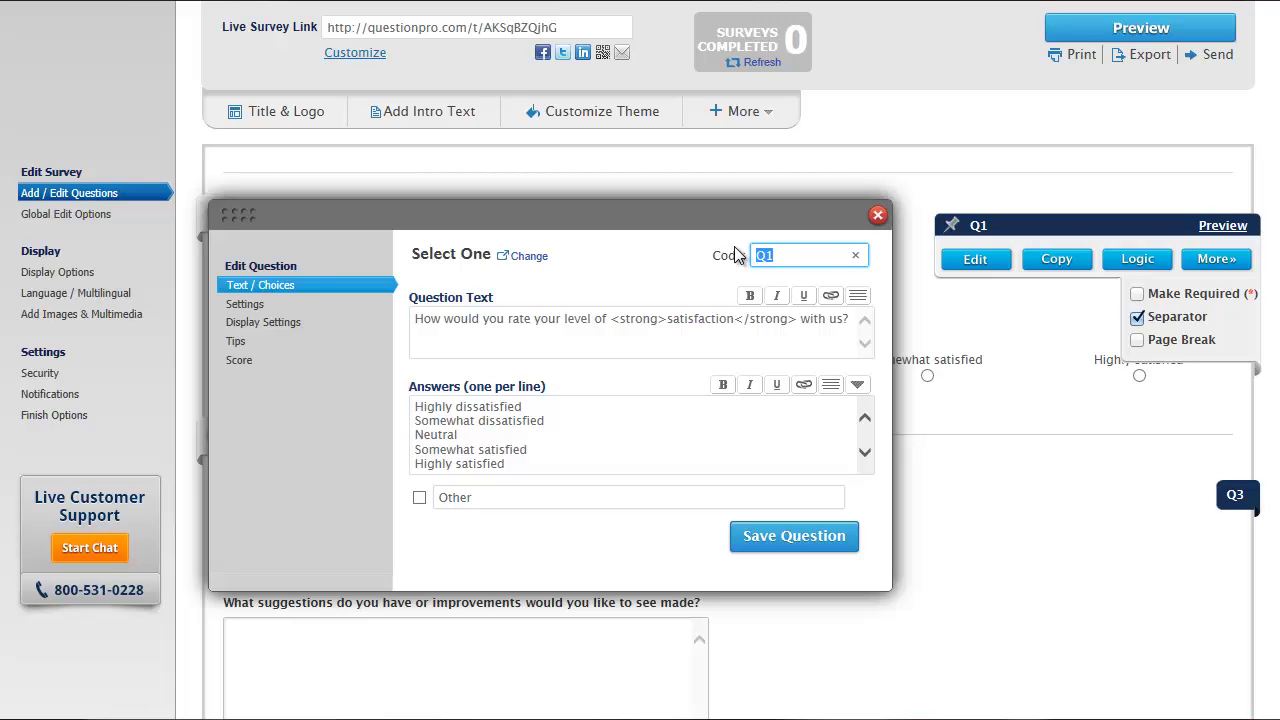
Step: Save Q1 with code 'satisfaction', then add a Net Promoter Score question below it
{"action": "type", "text": "satisfaction"}
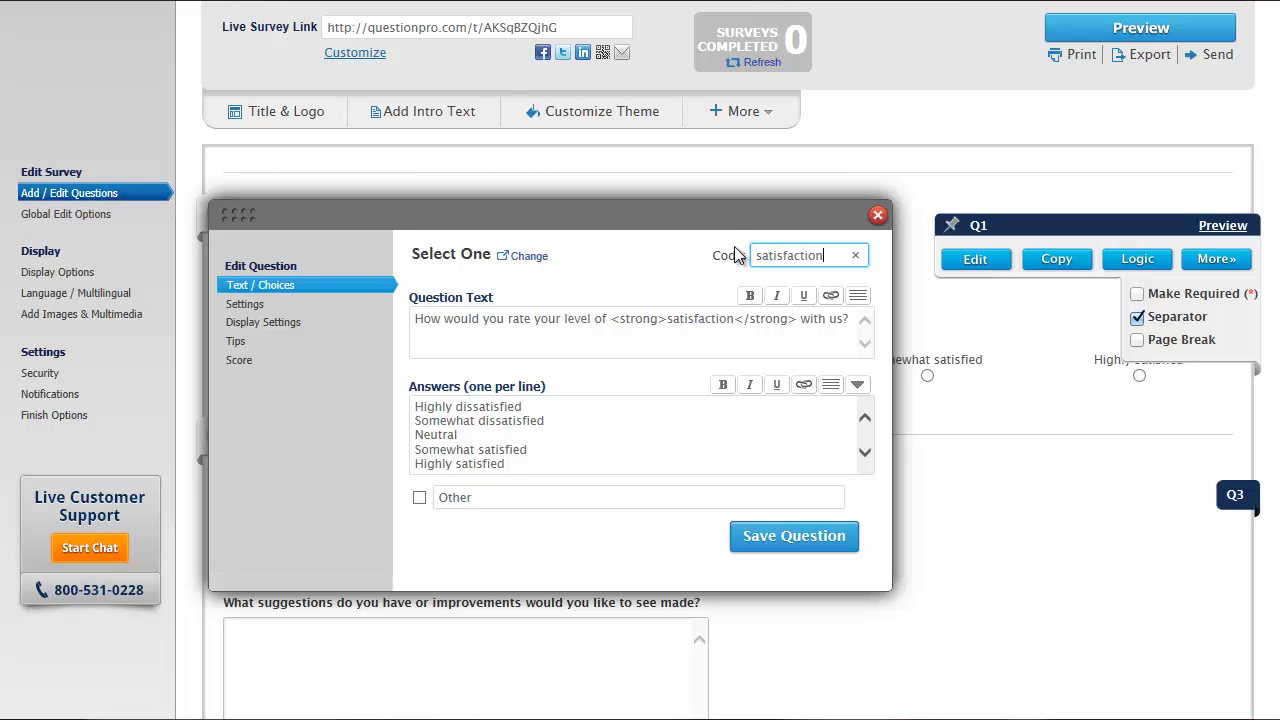
{"action": "left_click", "coordinate": [778, 541]}
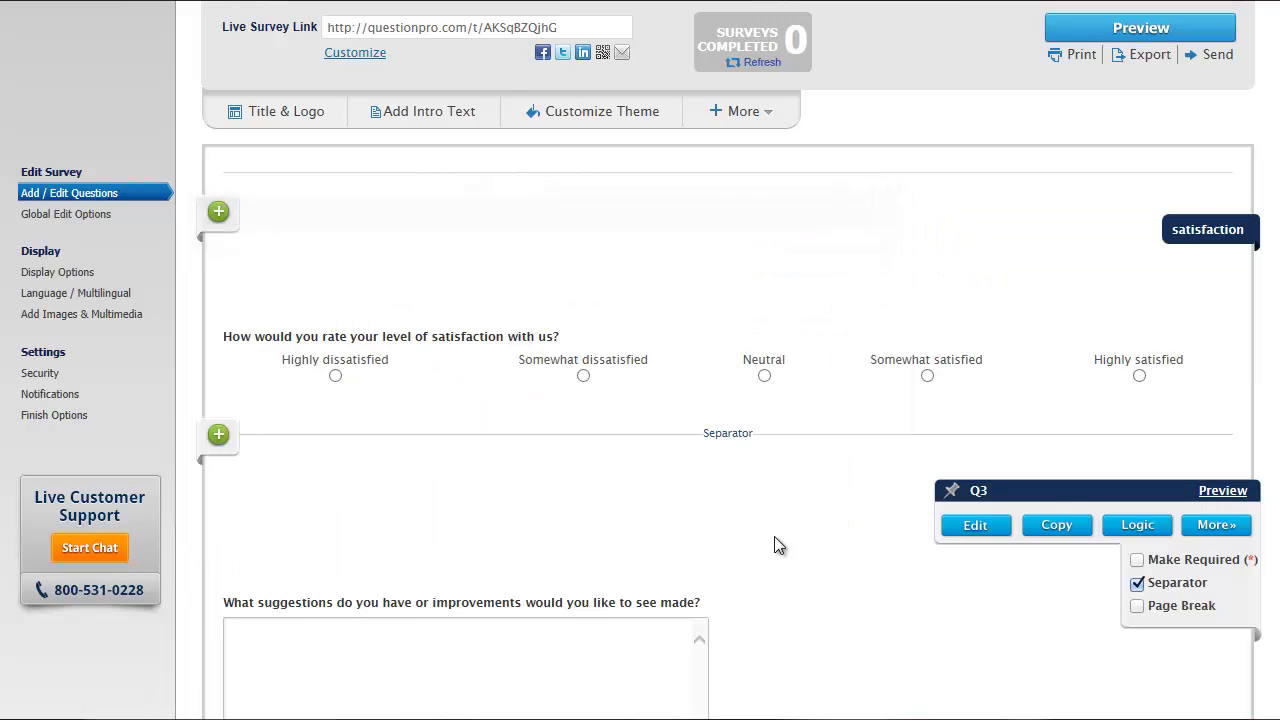
{"action": "left_click", "coordinate": [229, 446]}
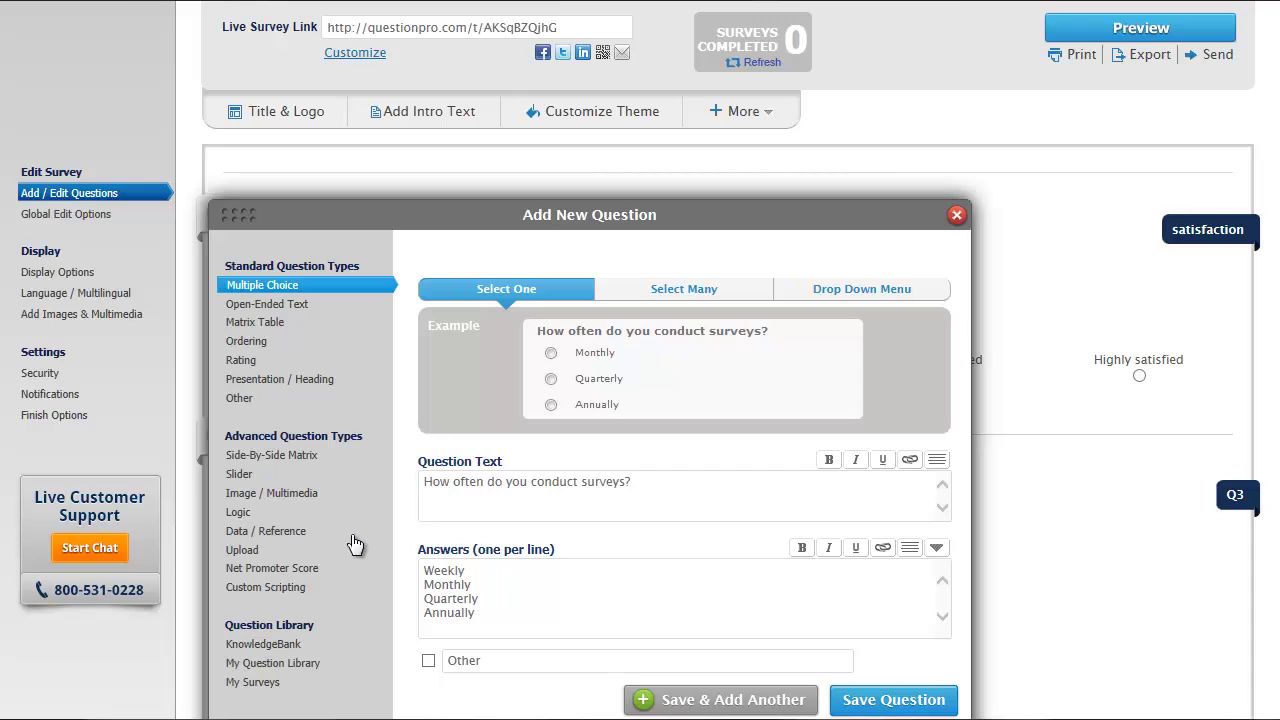
{"action": "left_click", "coordinate": [302, 572]}
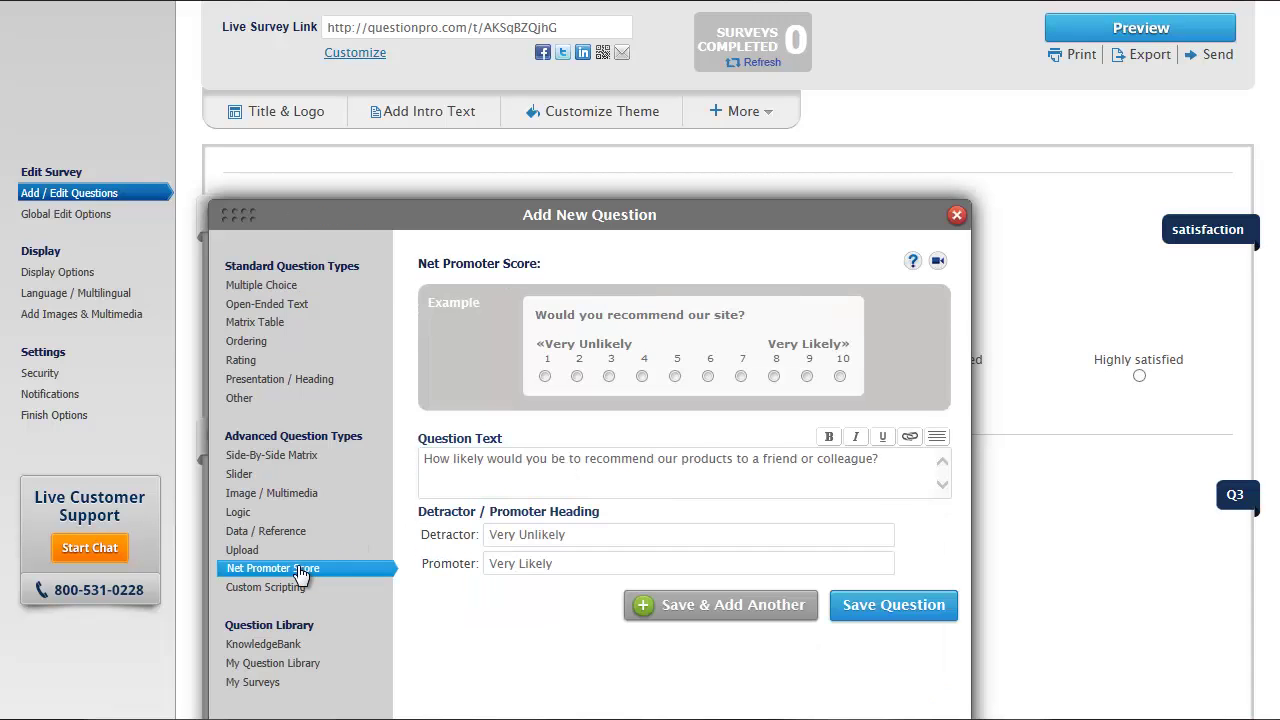
{"action": "left_click", "coordinate": [893, 605]}
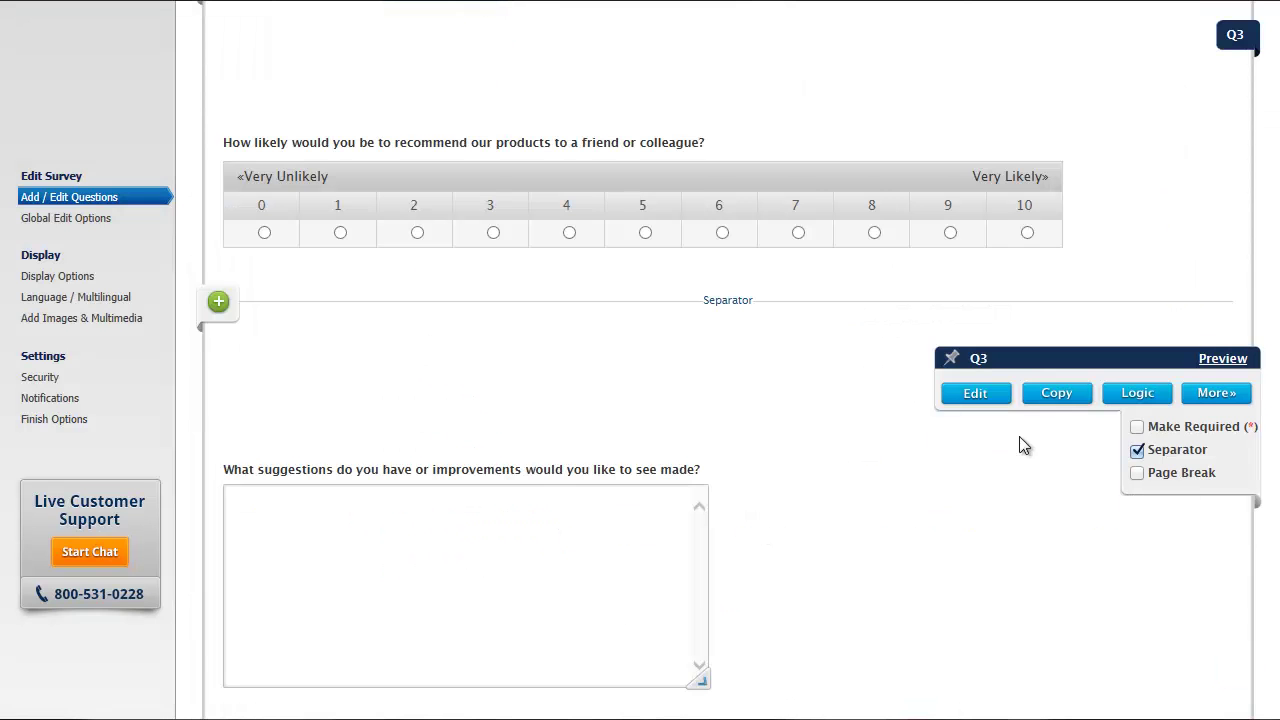
Step: Customize the live survey link to overvideo.questionpro.com and save it
{"action": "scroll", "coordinate": [728, 400], "scroll_direction": "up", "scroll_amount": 3}
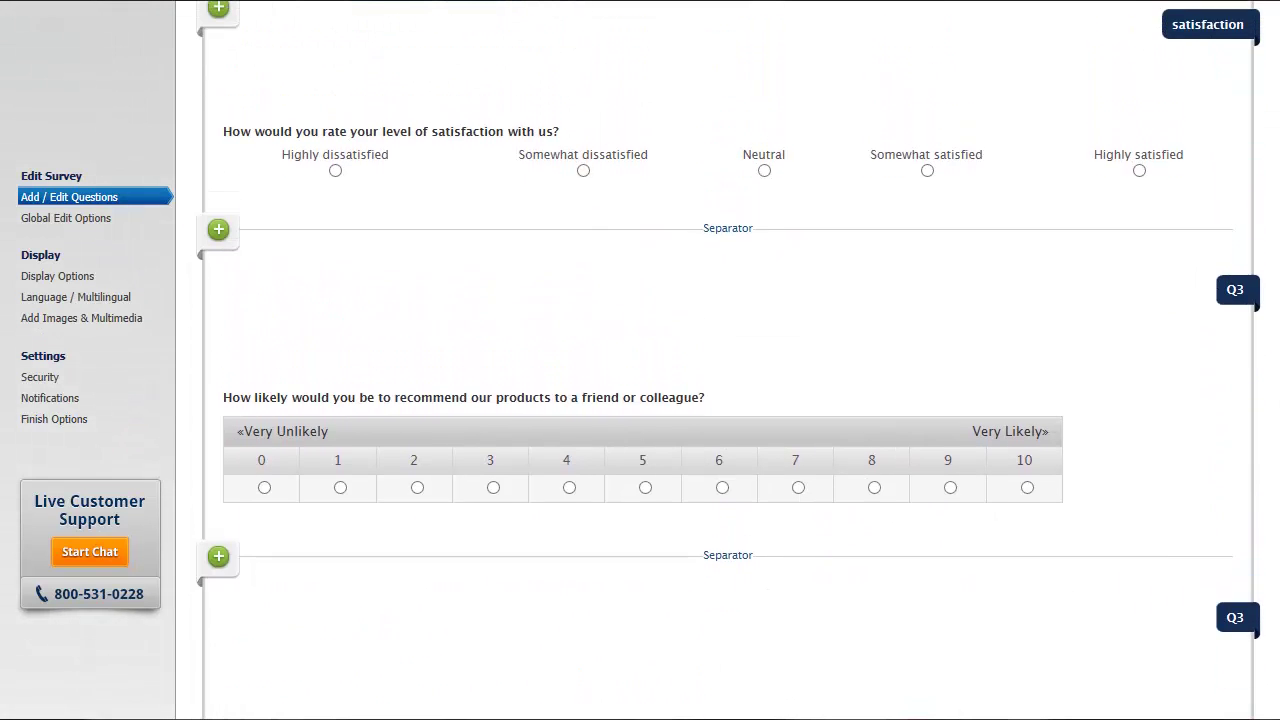
{"action": "scroll", "coordinate": [1273, 189], "scroll_direction": "up", "scroll_amount": 3}
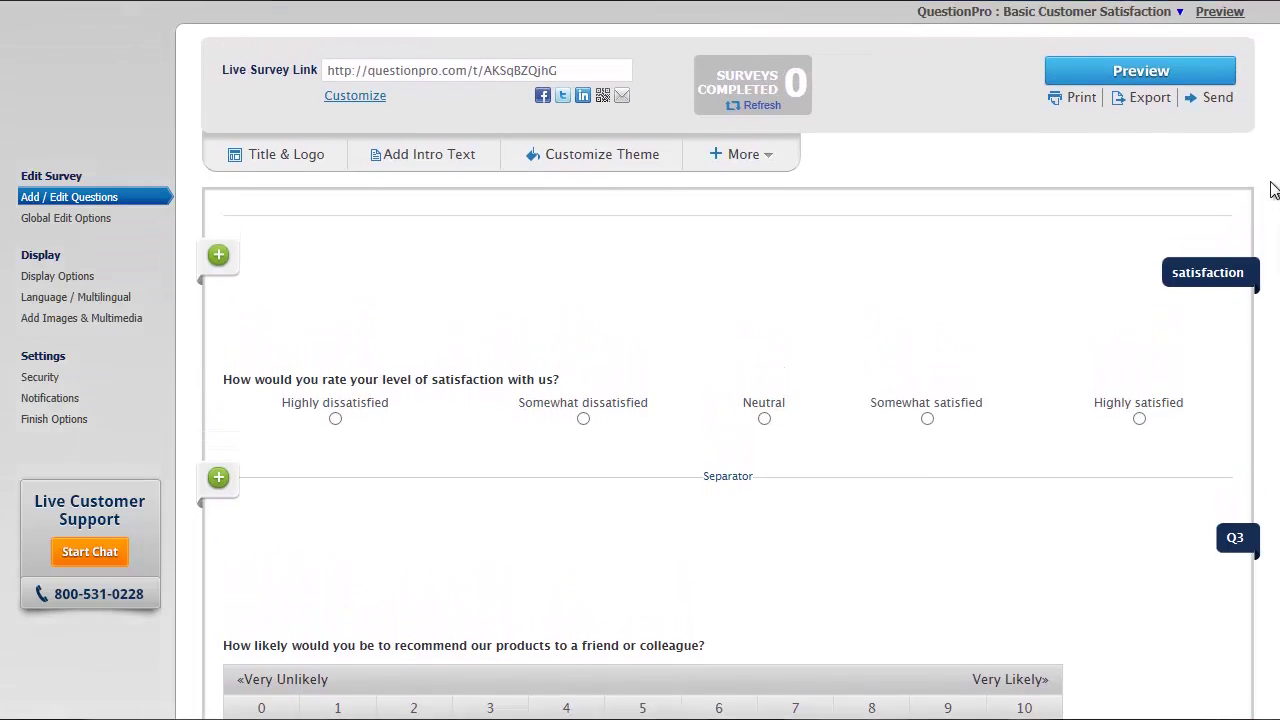
{"action": "scroll", "coordinate": [1273, 189], "scroll_direction": "up", "scroll_amount": 2}
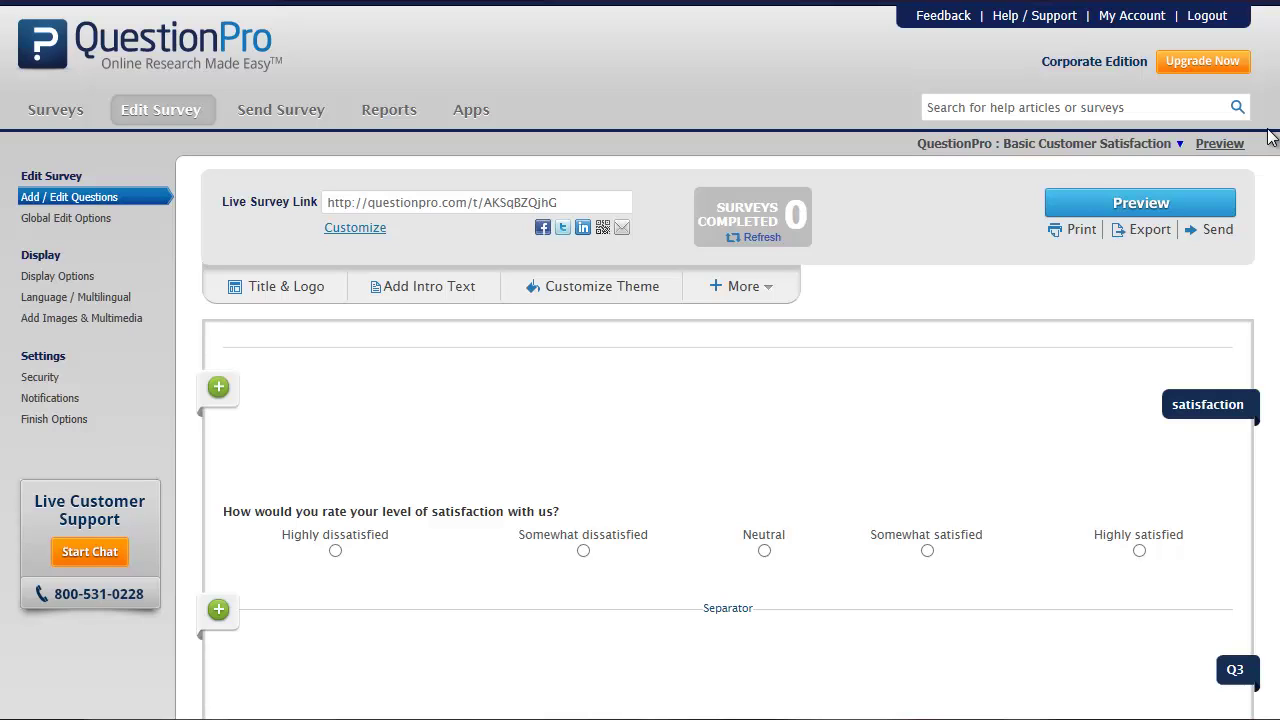
{"action": "left_click", "coordinate": [368, 229]}
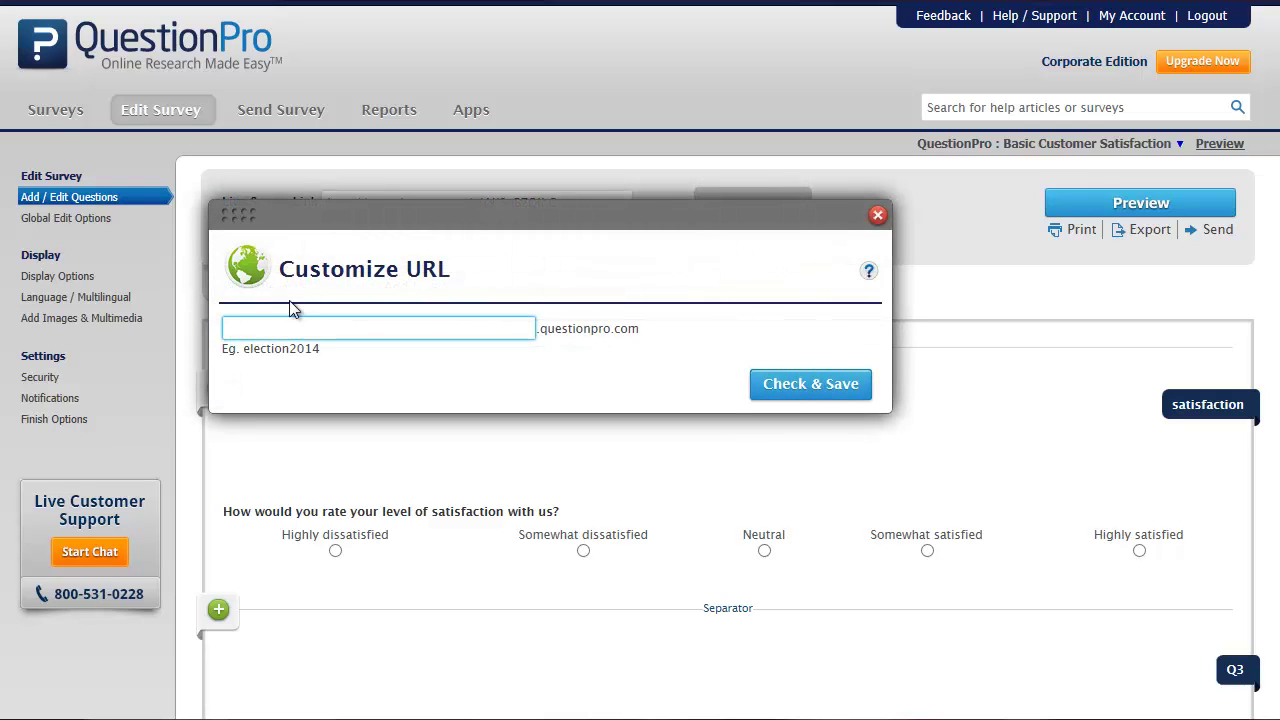
{"action": "type", "text": "overvideo"}
{"action": "left_click", "coordinate": [818, 385]}
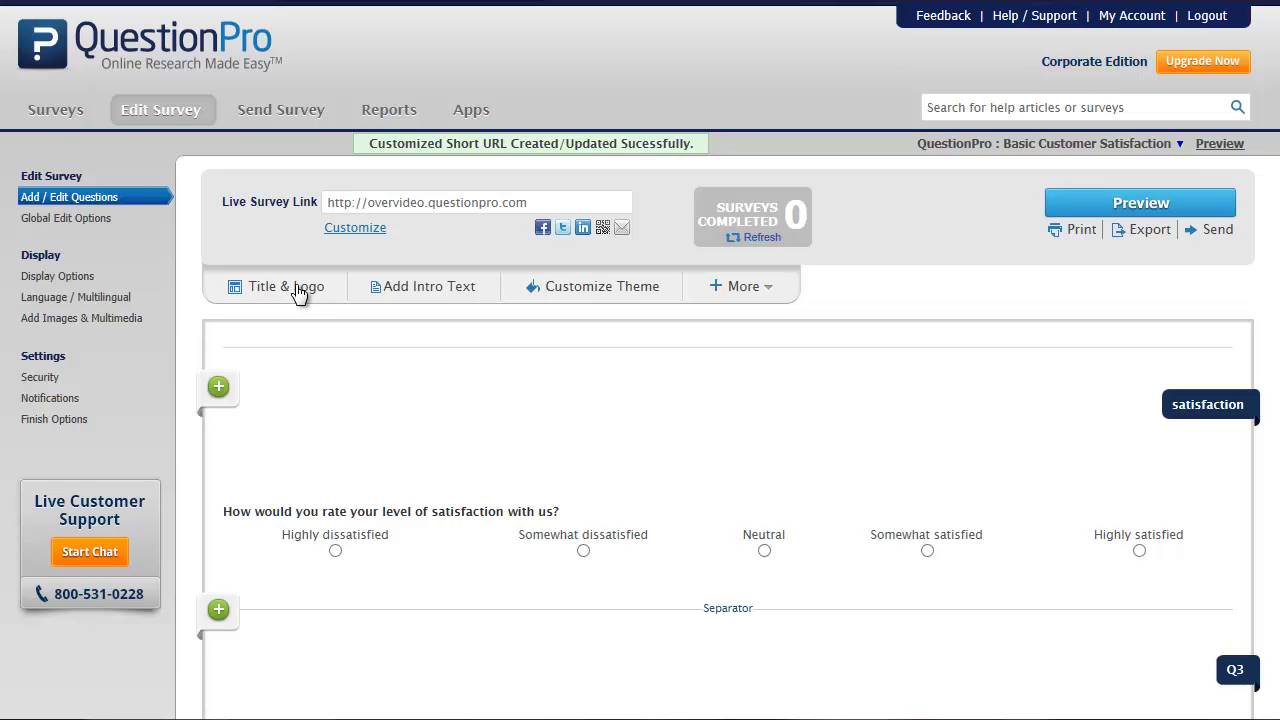
Step: Set the logo to QP-L.png and the title to 'Overview Video Survey Example', then save
{"action": "left_click", "coordinate": [290, 287]}
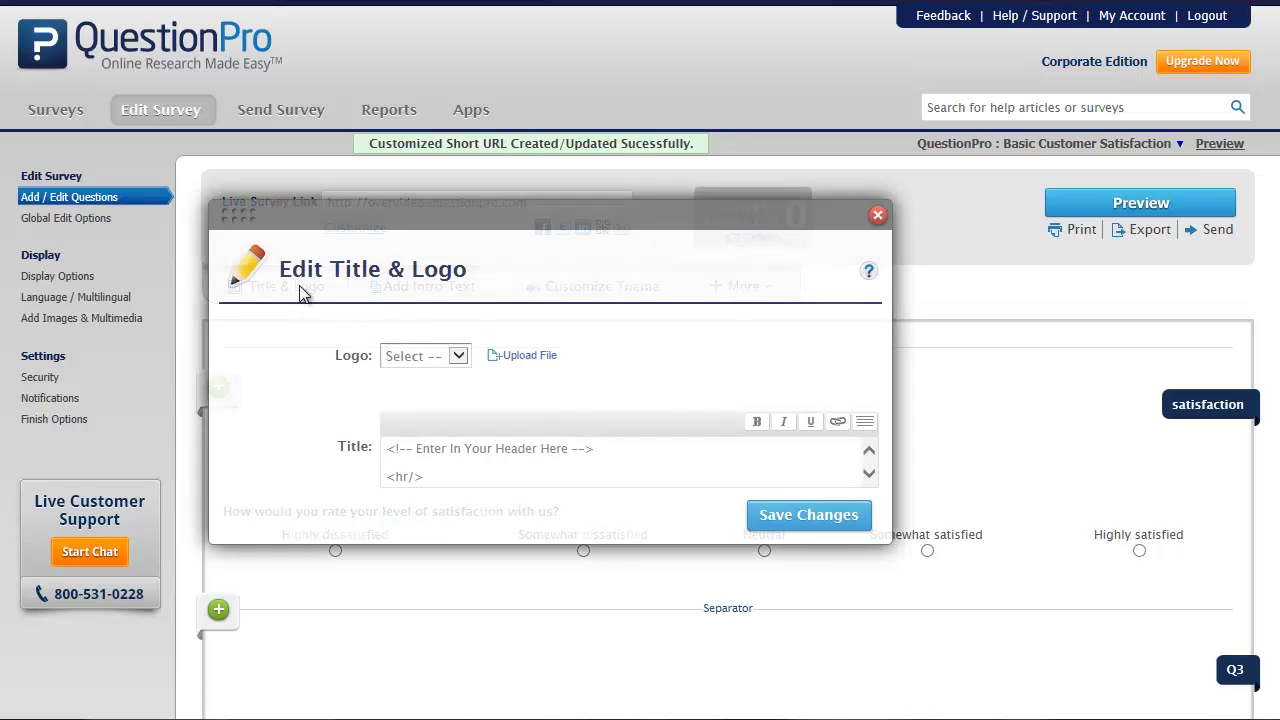
{"action": "left_click", "coordinate": [455, 358]}
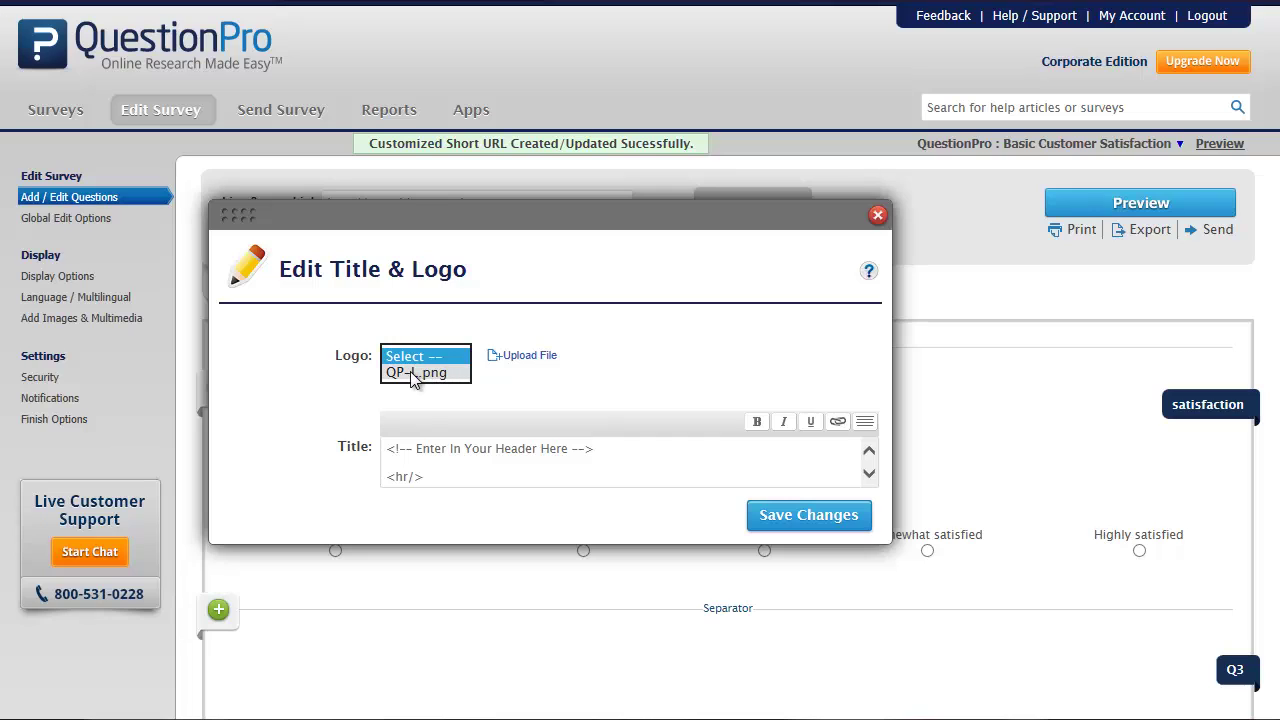
{"action": "left_click", "coordinate": [416, 373]}
{"action": "left_click_drag", "start_coordinate": [614, 451], "coordinate": [389, 448]}
{"action": "type", "text": "Overview Video Survey Example"}
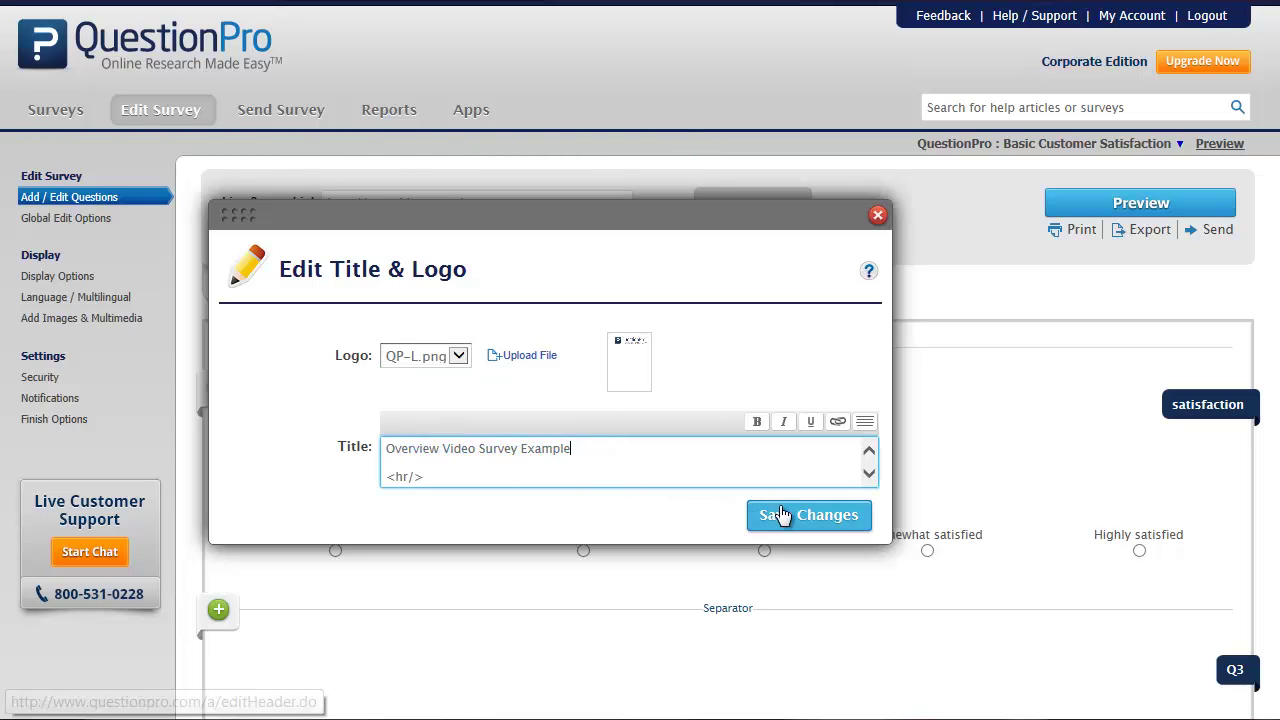
{"action": "left_click", "coordinate": [786, 516]}
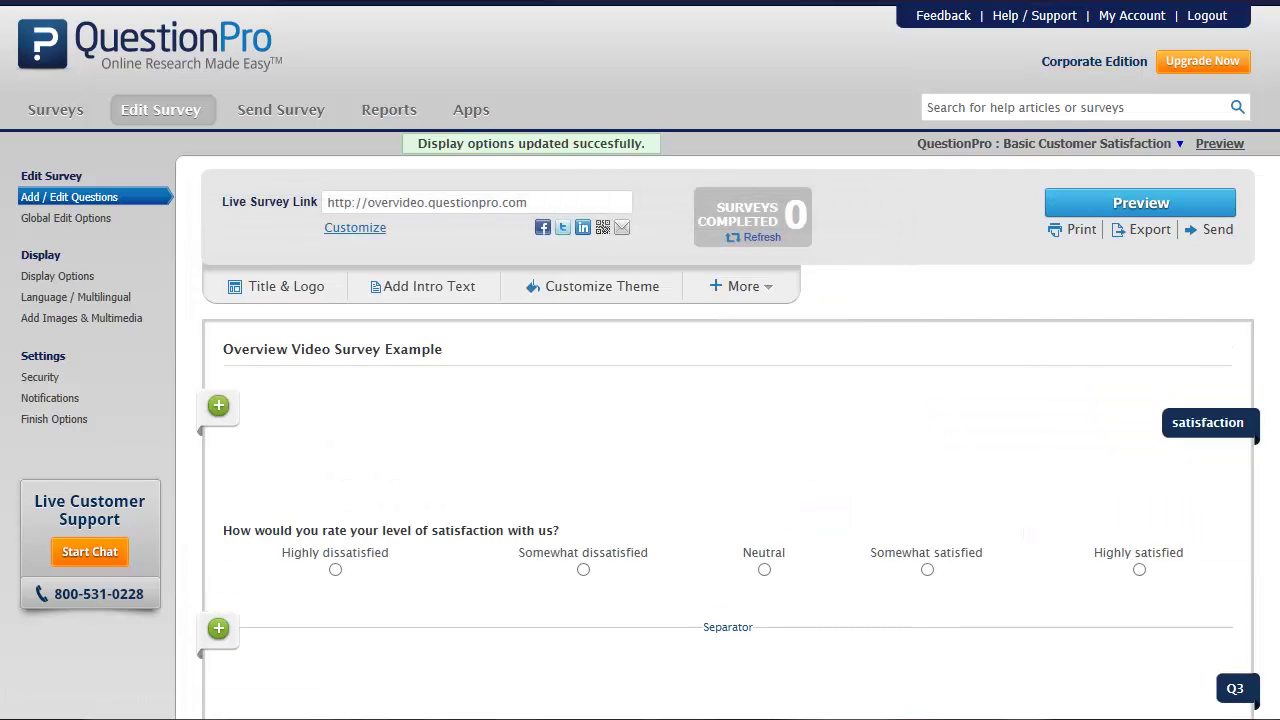
Step: Preview the survey, then return to the editor with the recommend-products question in view
{"action": "left_click", "coordinate": [1163, 206]}
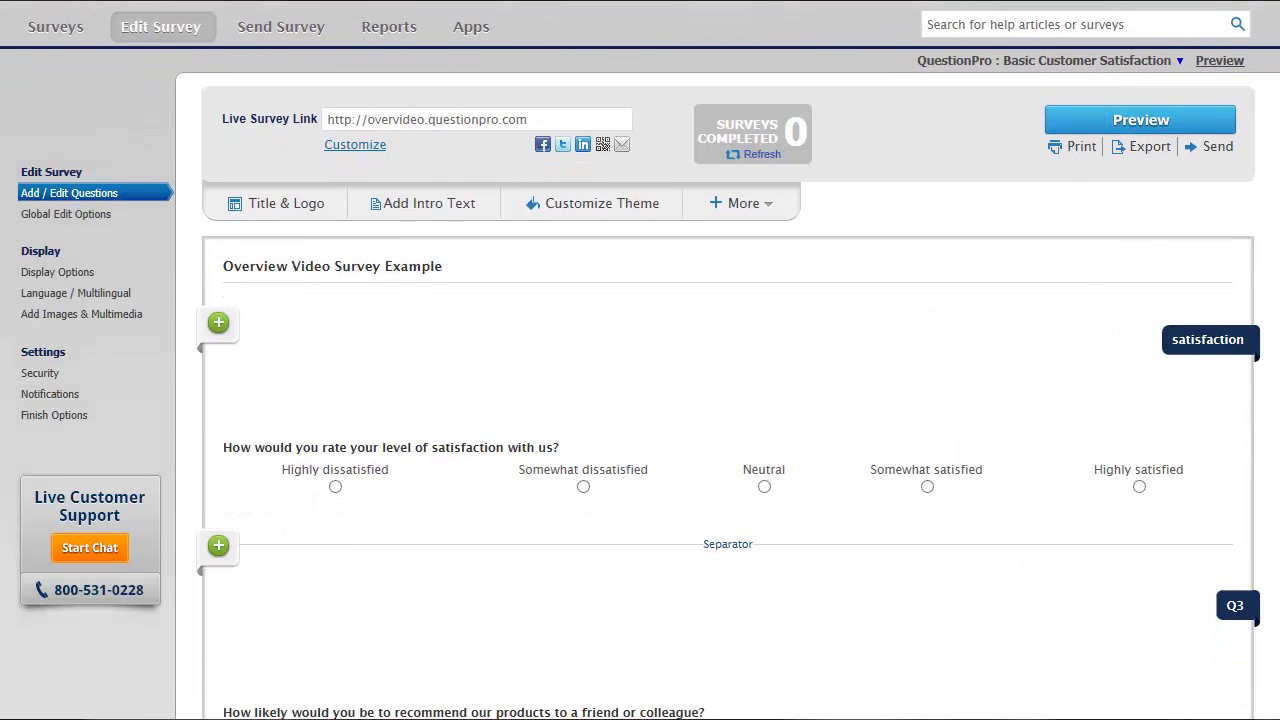
{"action": "scroll", "coordinate": [640, 400], "scroll_direction": "down", "scroll_amount": 2}
{"action": "scroll", "coordinate": [640, 400], "scroll_direction": "down", "scroll_amount": 1}
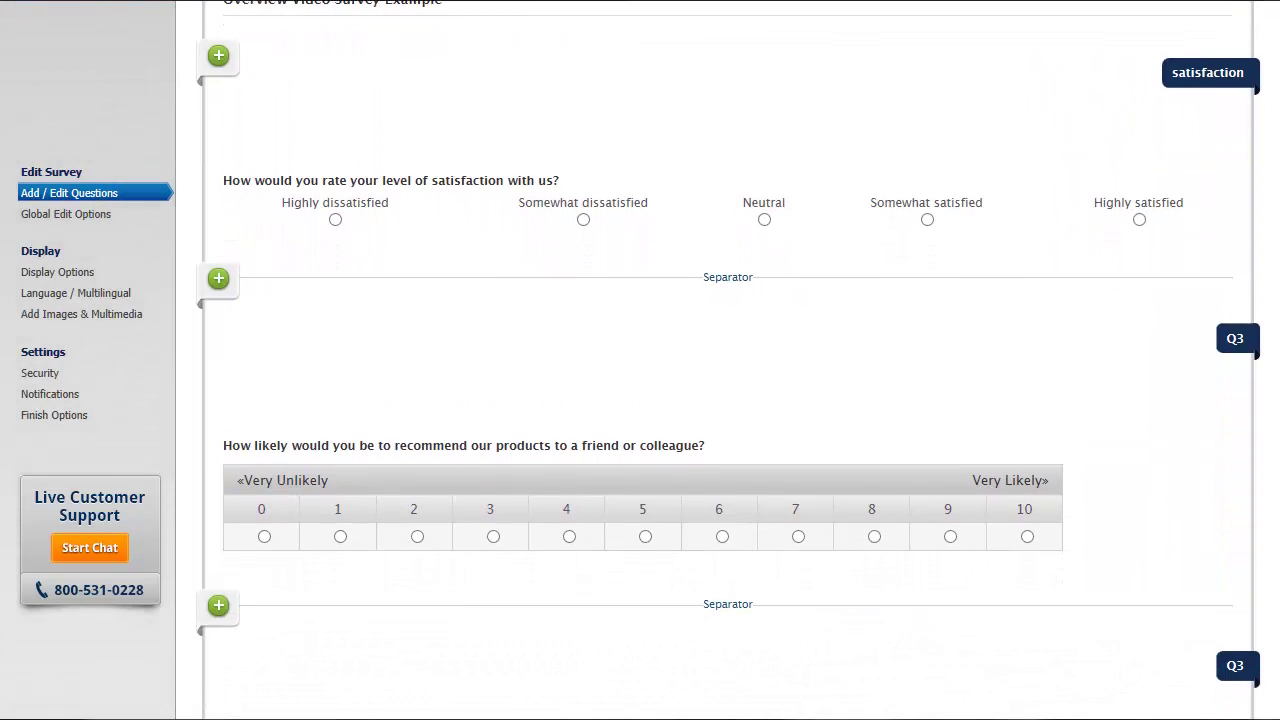
{"action": "scroll", "coordinate": [640, 400], "scroll_direction": "down", "scroll_amount": 1}
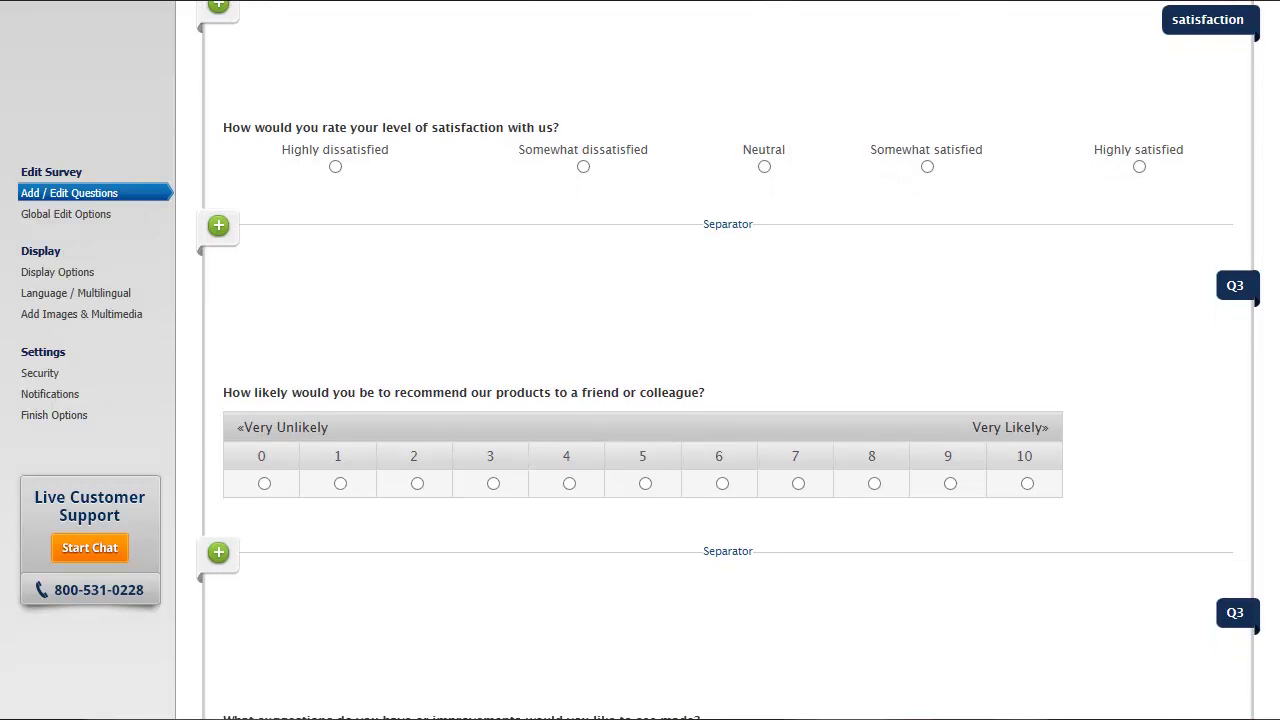
{"action": "scroll", "coordinate": [897, 418], "scroll_direction": "down", "scroll_amount": 2}
{"action": "mouse_move", "coordinate": [897, 418]}
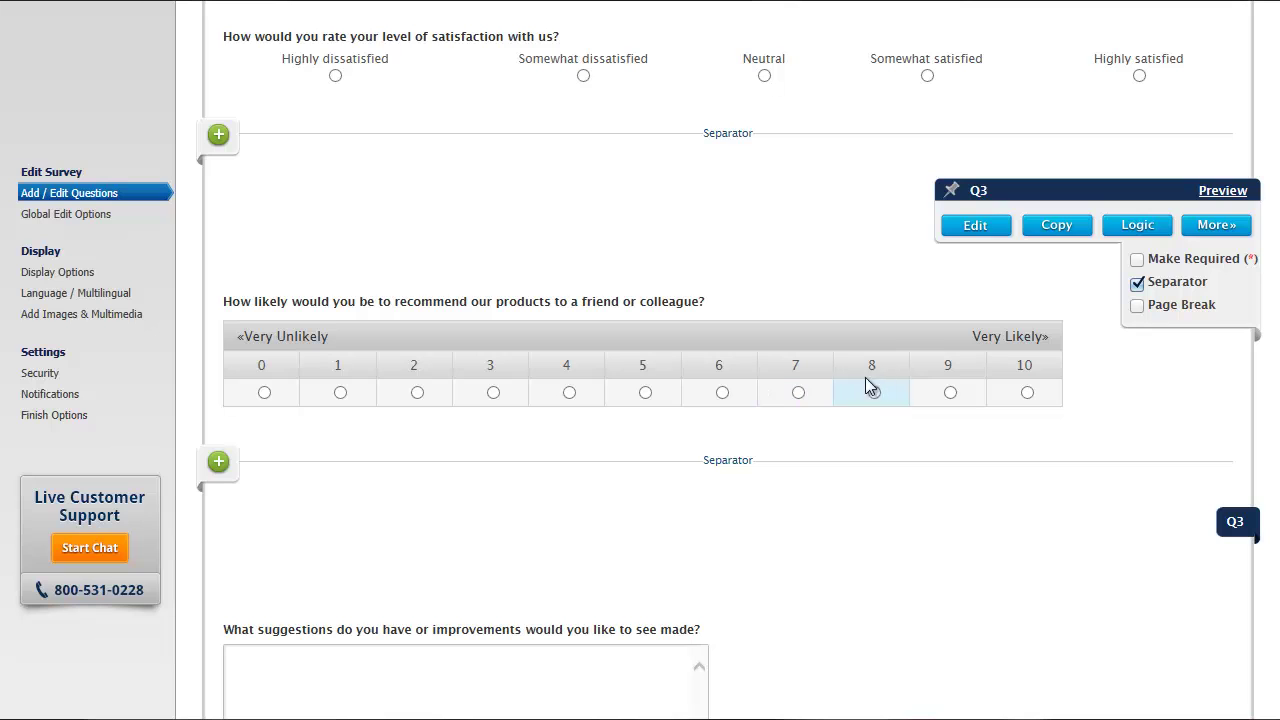
Step: In the recommend question's skip logic, send answers 0–7 to '3. [Q3] What suggestions'
{"action": "left_click", "coordinate": [1140, 232]}
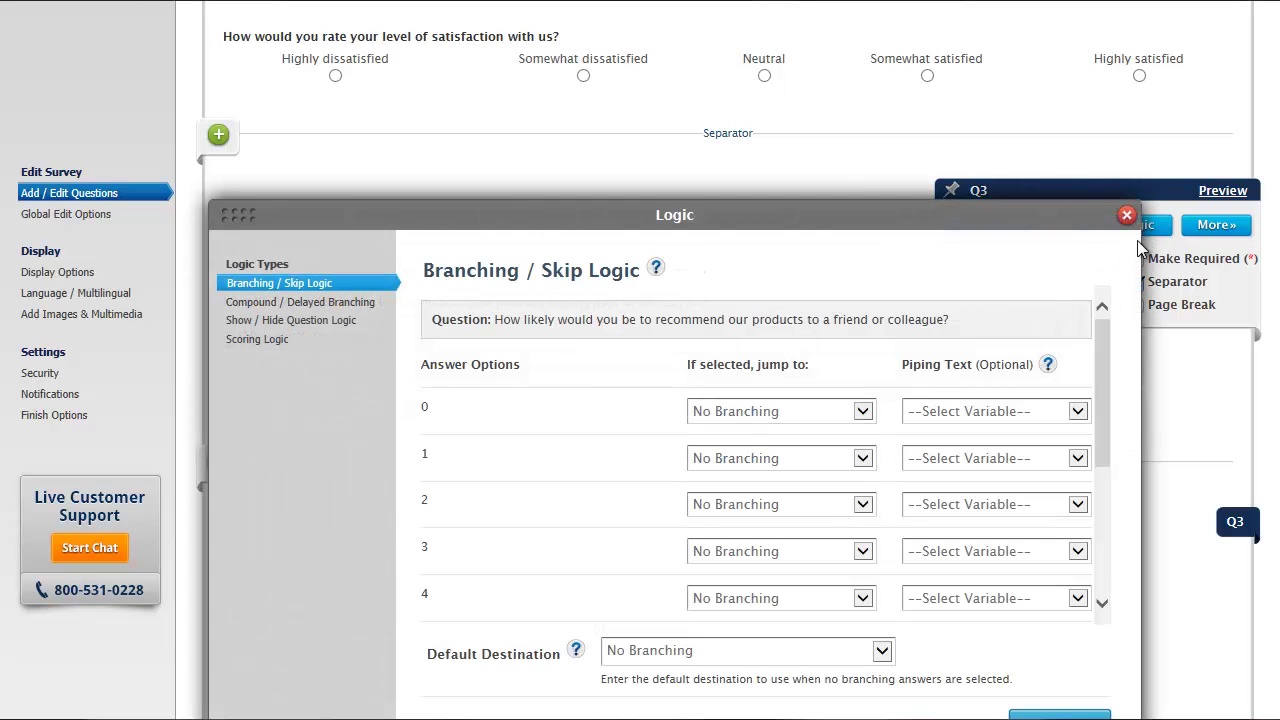
{"action": "left_click_drag", "start_coordinate": [1063, 222], "coordinate": [1092, 100]}
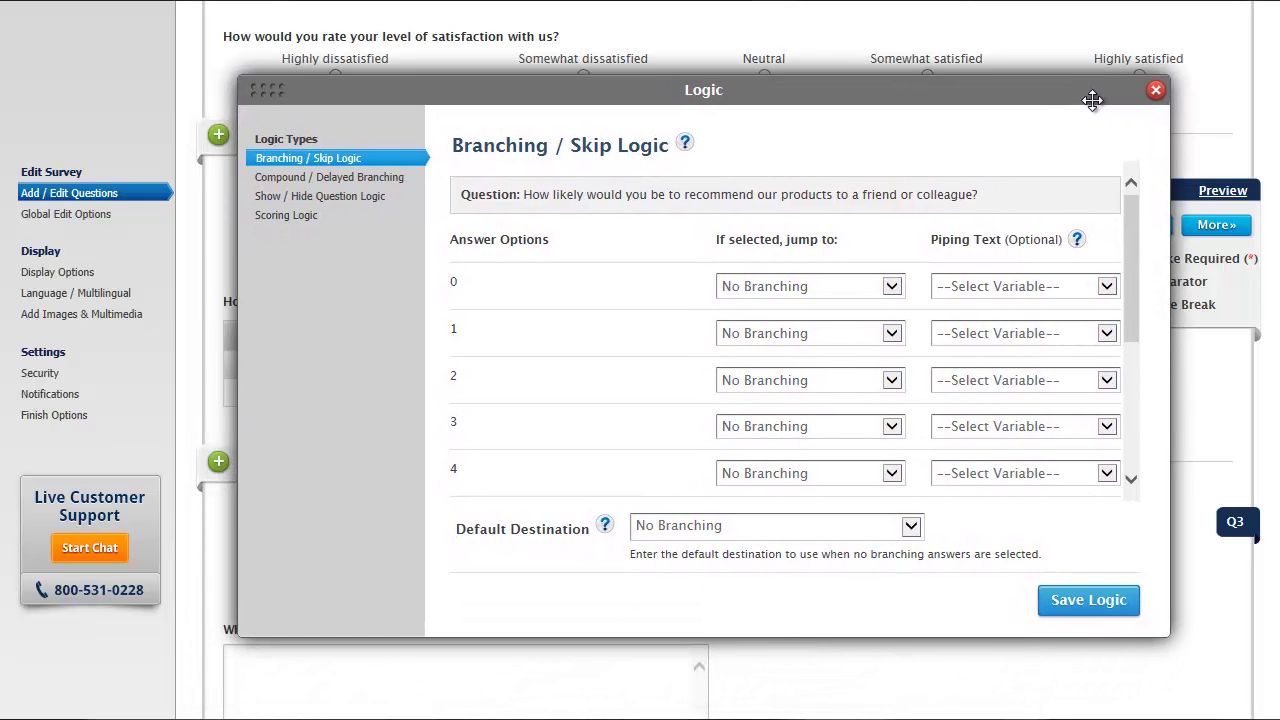
{"action": "left_click", "coordinate": [893, 287]}
{"action": "left_click", "coordinate": [893, 303]}
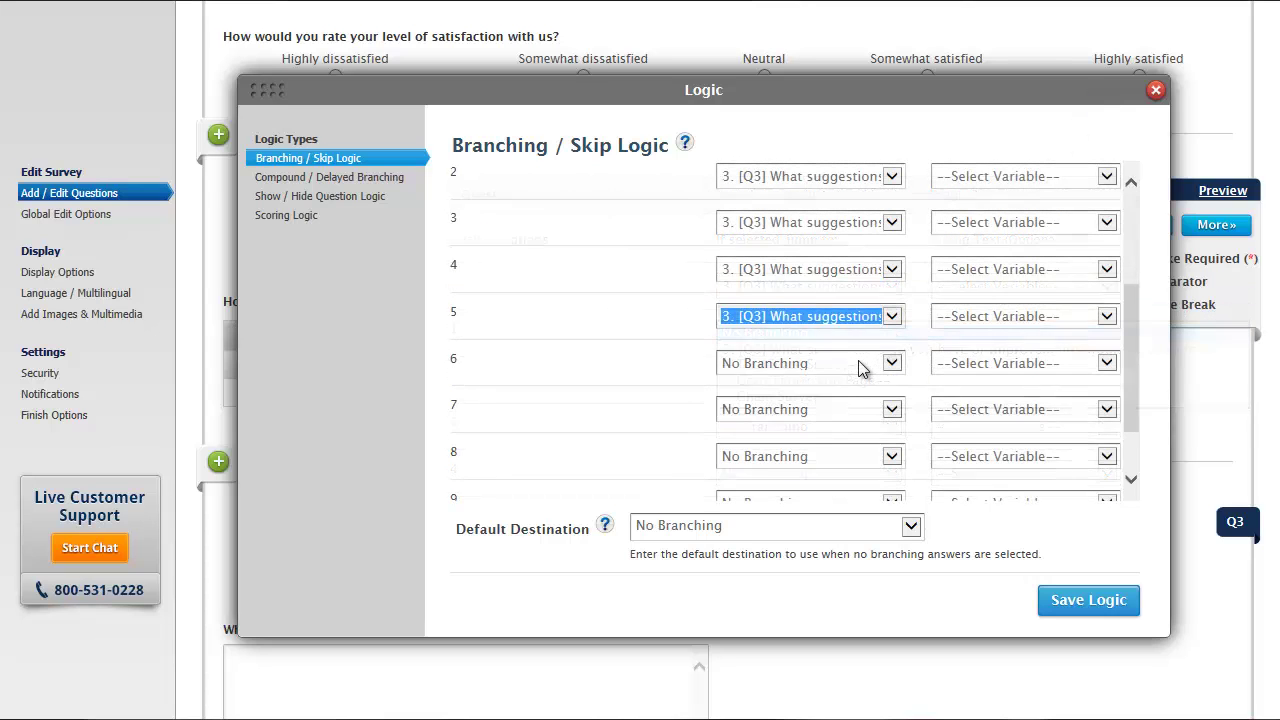
{"action": "left_click", "coordinate": [857, 365]}
{"action": "left_click", "coordinate": [855, 380]}
{"action": "left_click", "coordinate": [848, 410]}
{"action": "left_click", "coordinate": [842, 411]}
{"action": "key", "text": "Down"}
Step: Set the default destination to Goto Thank You Page and save the logic
{"action": "left_click", "coordinate": [790, 527]}
{"action": "left_click", "coordinate": [735, 622]}
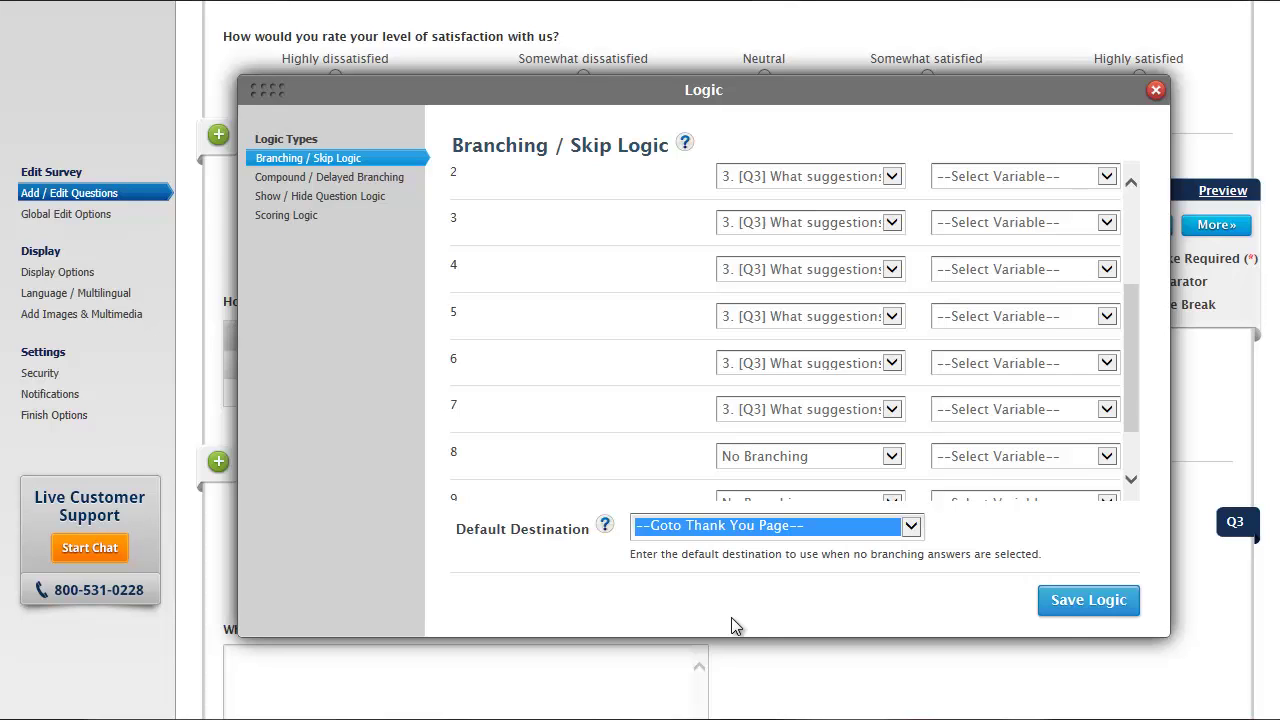
{"action": "left_click", "coordinate": [1066, 612]}
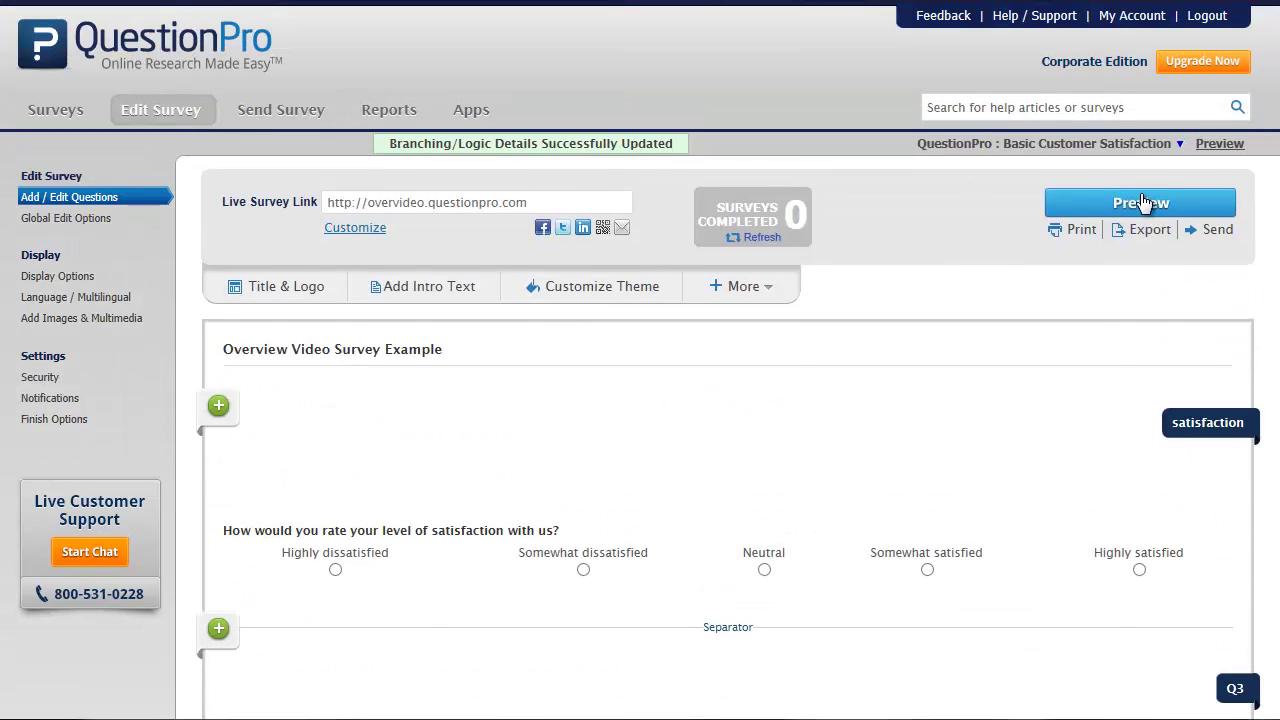
{"action": "left_click", "coordinate": [1143, 203]}
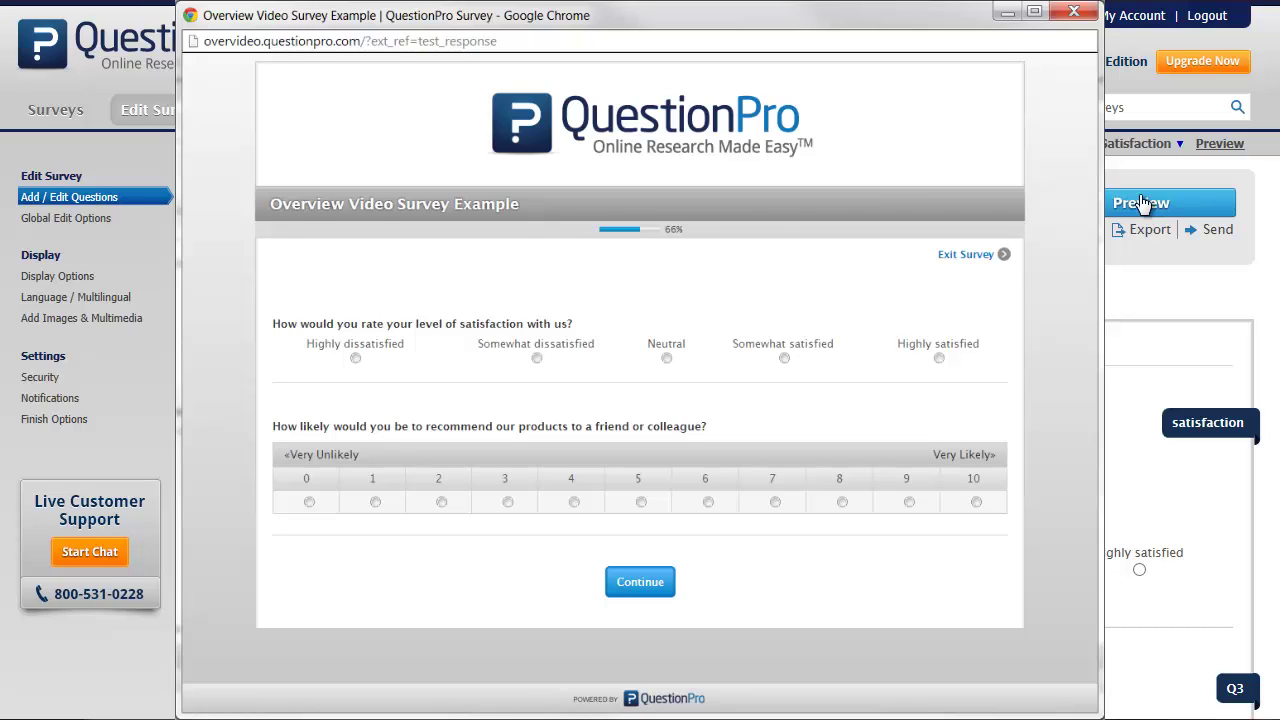
{"action": "left_click", "coordinate": [1143, 203]}
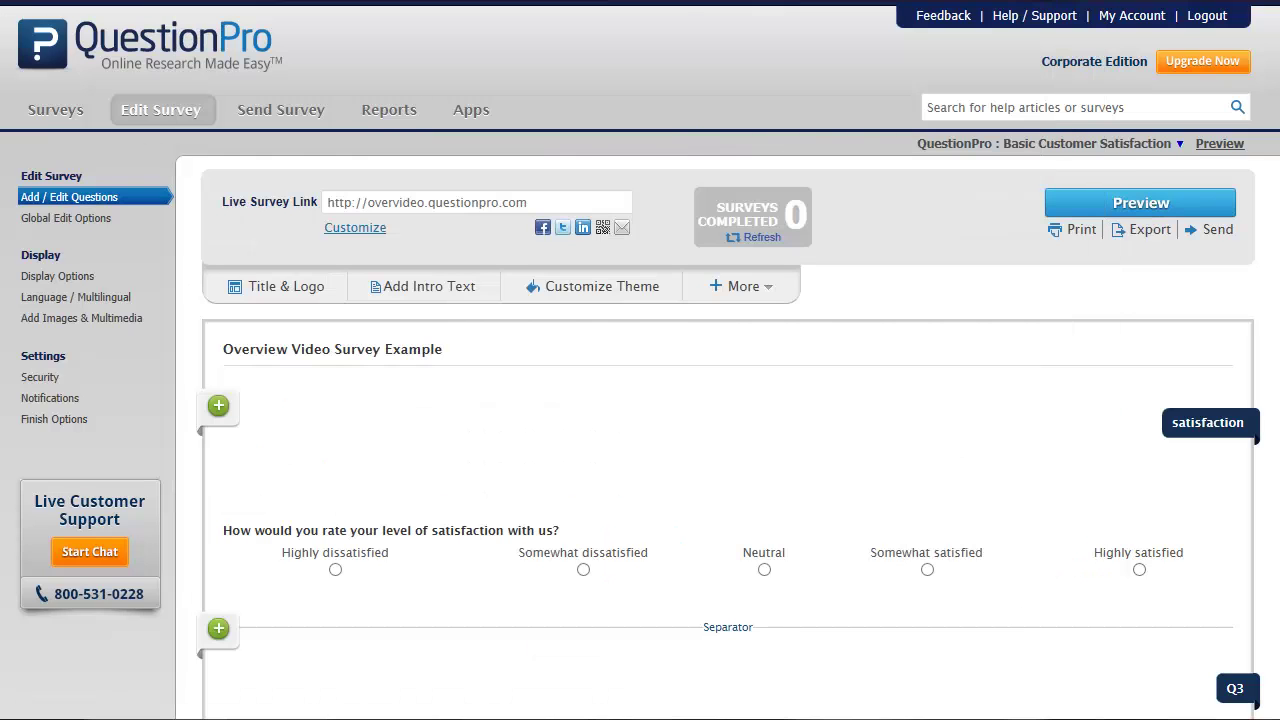
{"action": "scroll", "coordinate": [1143, 203], "scroll_direction": "down", "scroll_amount": 1}
{"action": "scroll", "coordinate": [1080, 238], "scroll_direction": "down", "scroll_amount": 2}
{"action": "mouse_move", "coordinate": [1080, 238]}
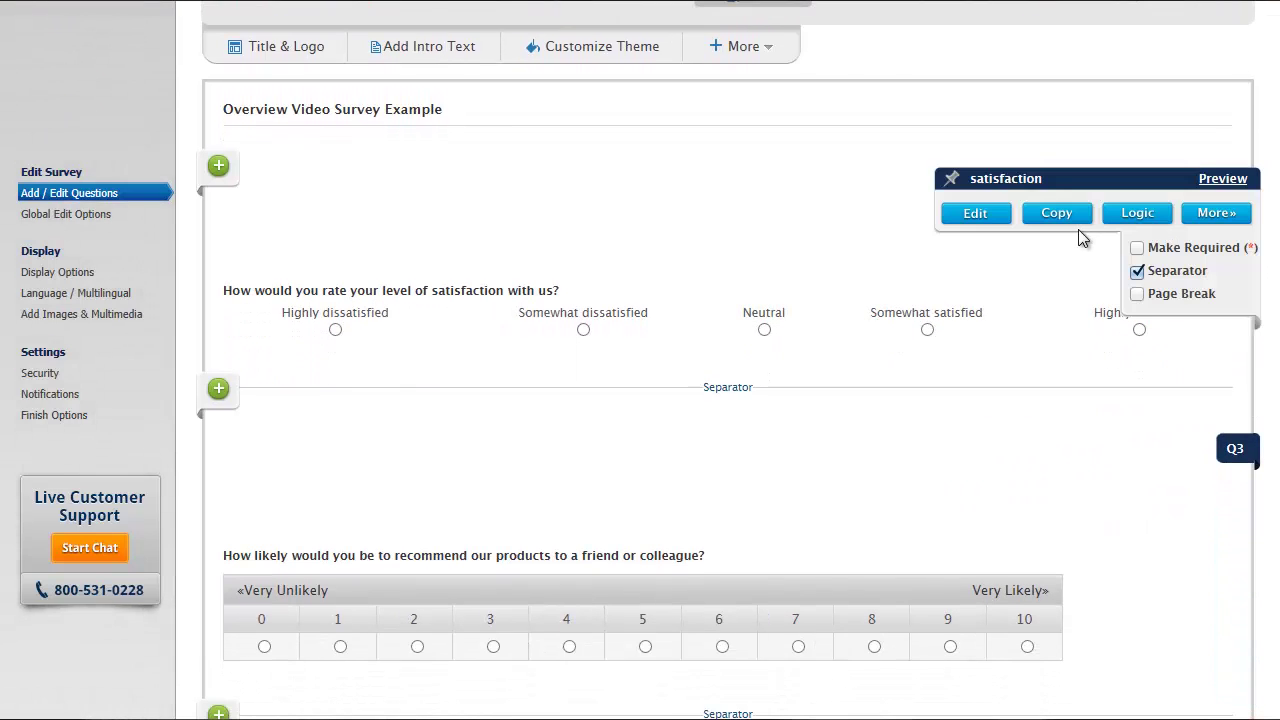
{"action": "left_click", "coordinate": [1218, 214]}
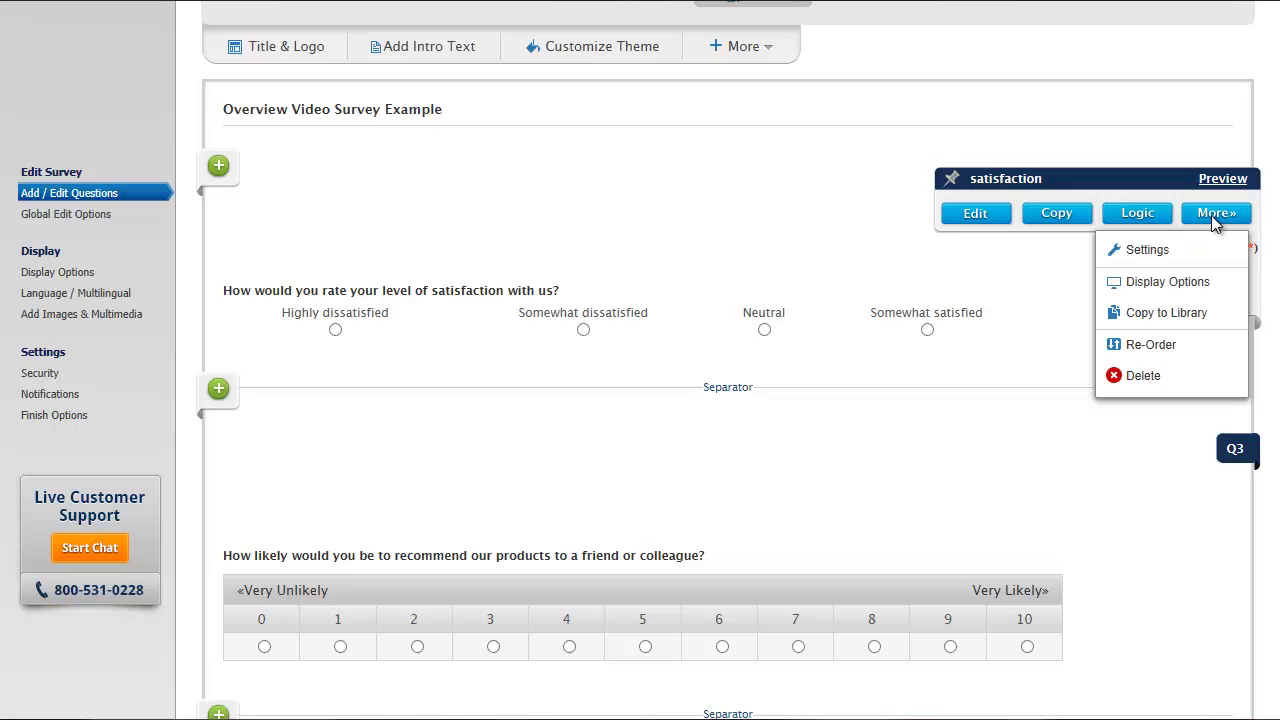
{"action": "left_click", "coordinate": [1150, 345]}
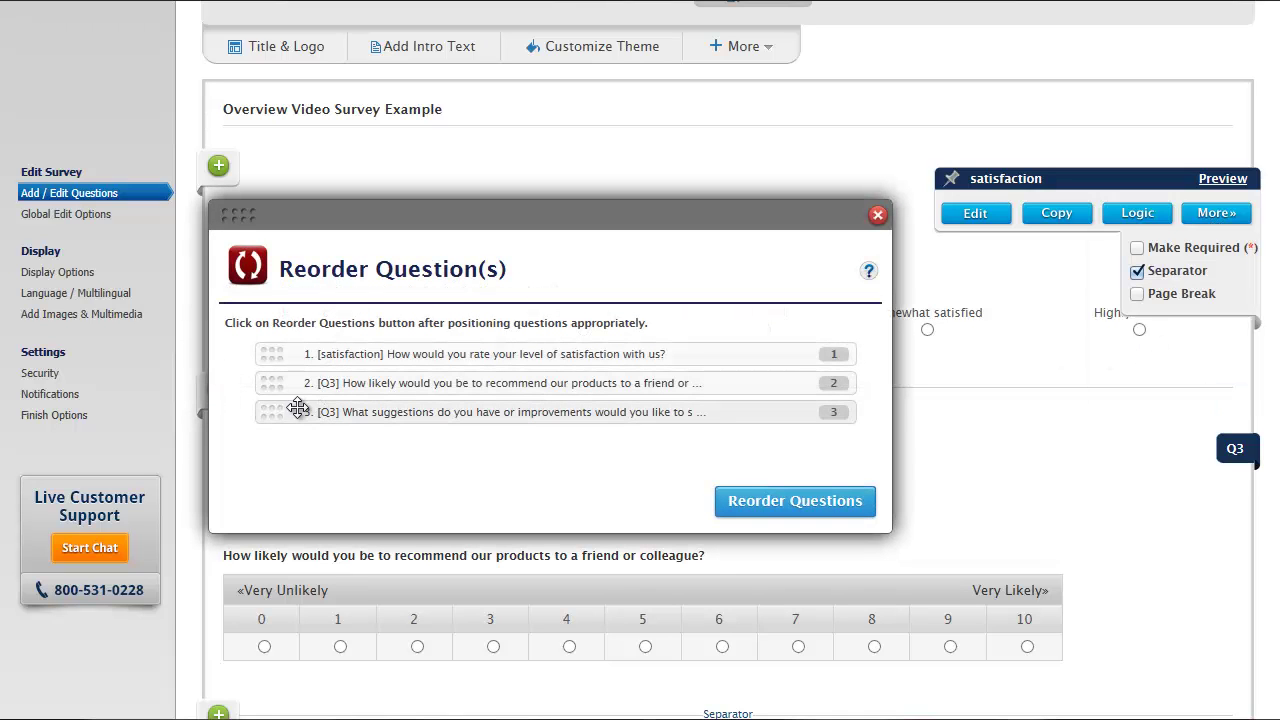
{"action": "mouse_move", "coordinate": [275, 383]}
{"action": "left_mouse_down"}
{"action": "mouse_move", "coordinate": [274, 423]}
{"action": "mouse_move", "coordinate": [266, 377]}
{"action": "left_mouse_up"}
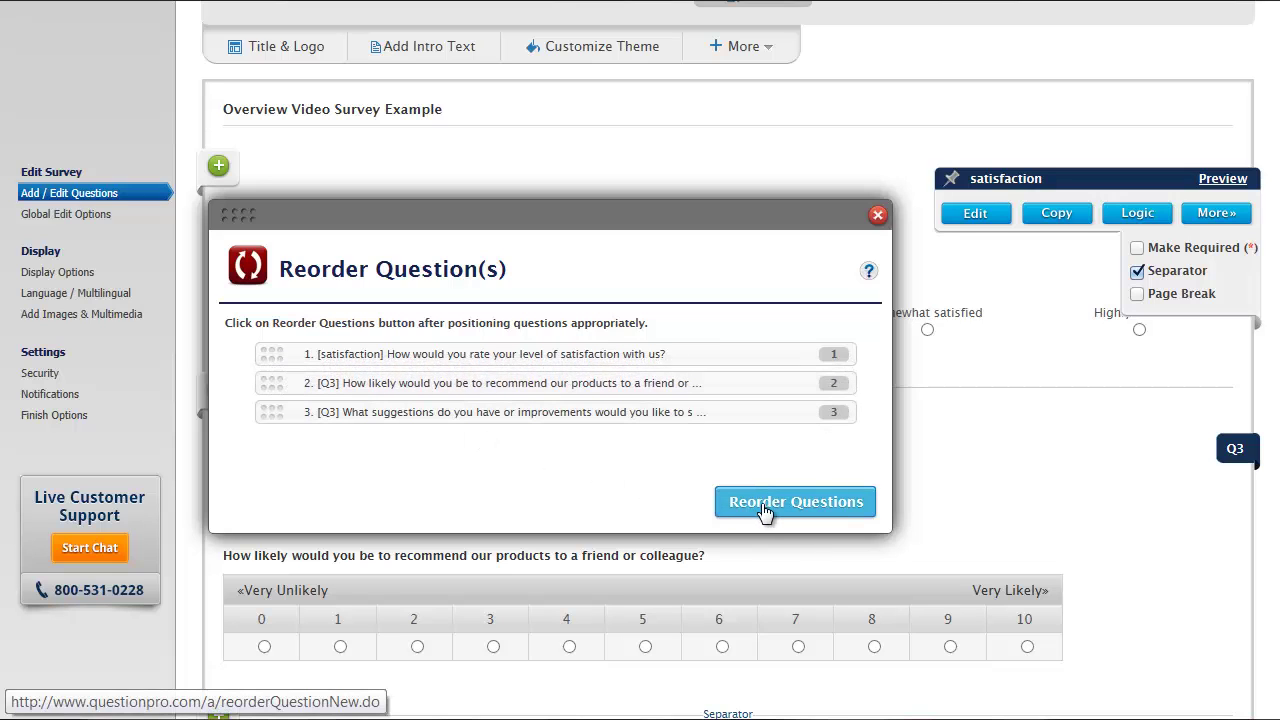
{"action": "left_click", "coordinate": [800, 510]}
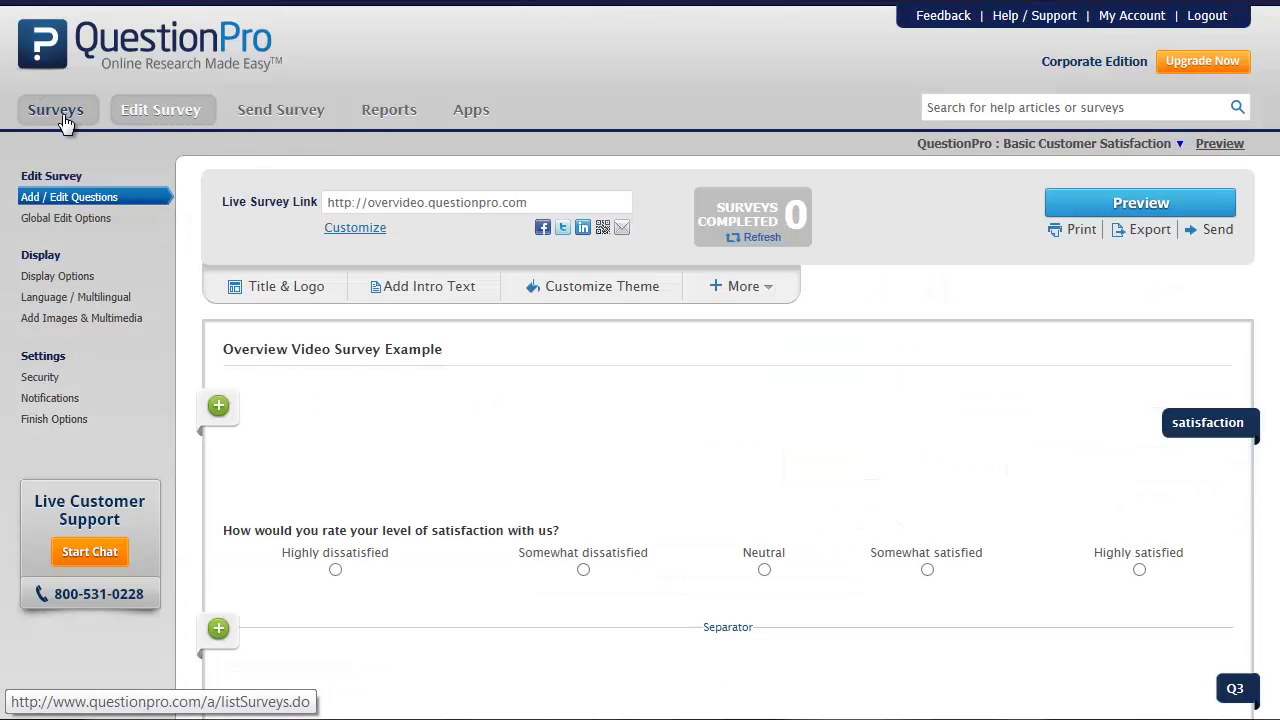
Step: From My Surveys, rename the customer satisfaction survey to 'Overview Video Survey Example'
{"action": "left_click", "coordinate": [58, 114]}
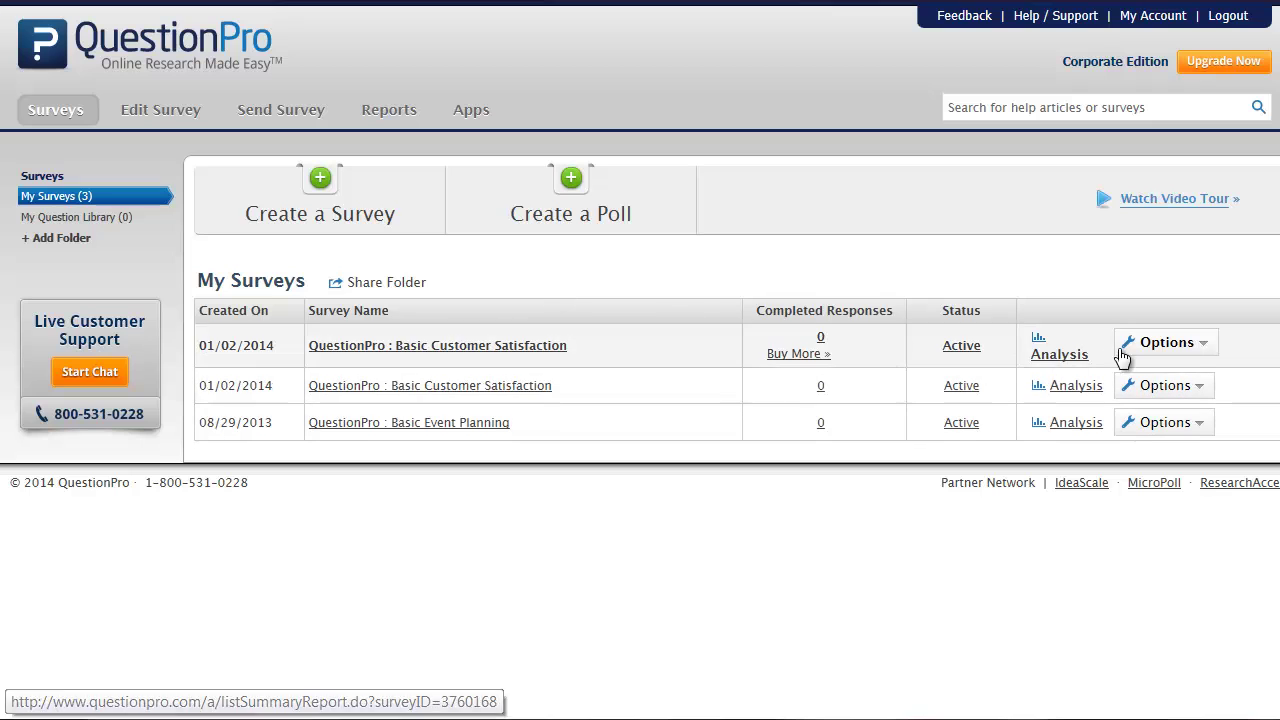
{"action": "left_click", "coordinate": [1177, 350]}
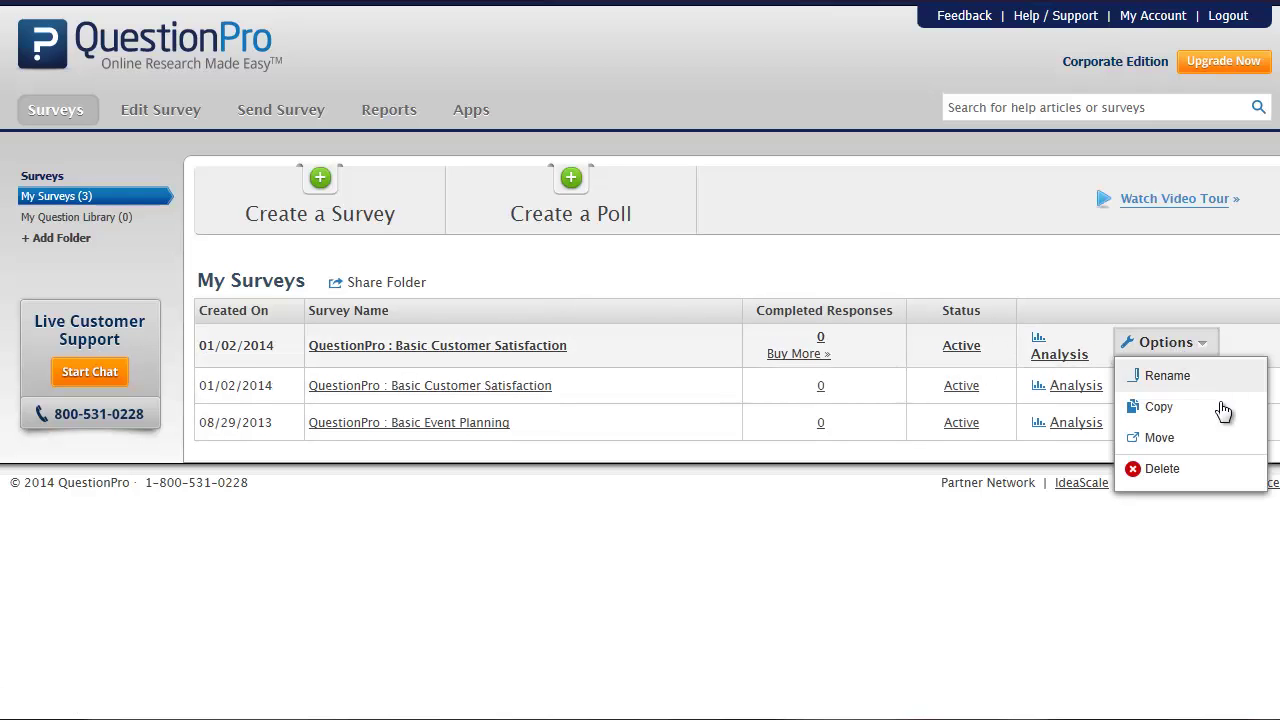
{"action": "left_click", "coordinate": [1168, 375]}
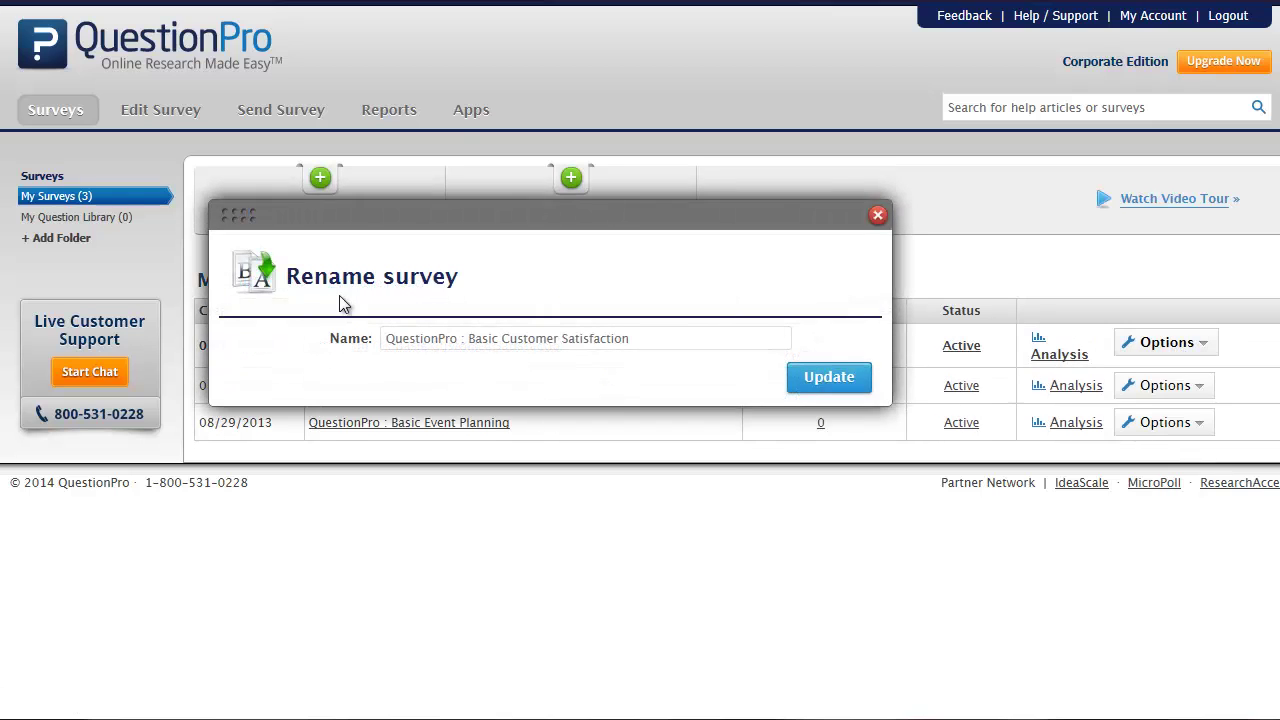
{"action": "left_click", "coordinate": [477, 345]}
{"action": "left_click_drag", "start_coordinate": [670, 343], "coordinate": [409, 315]}
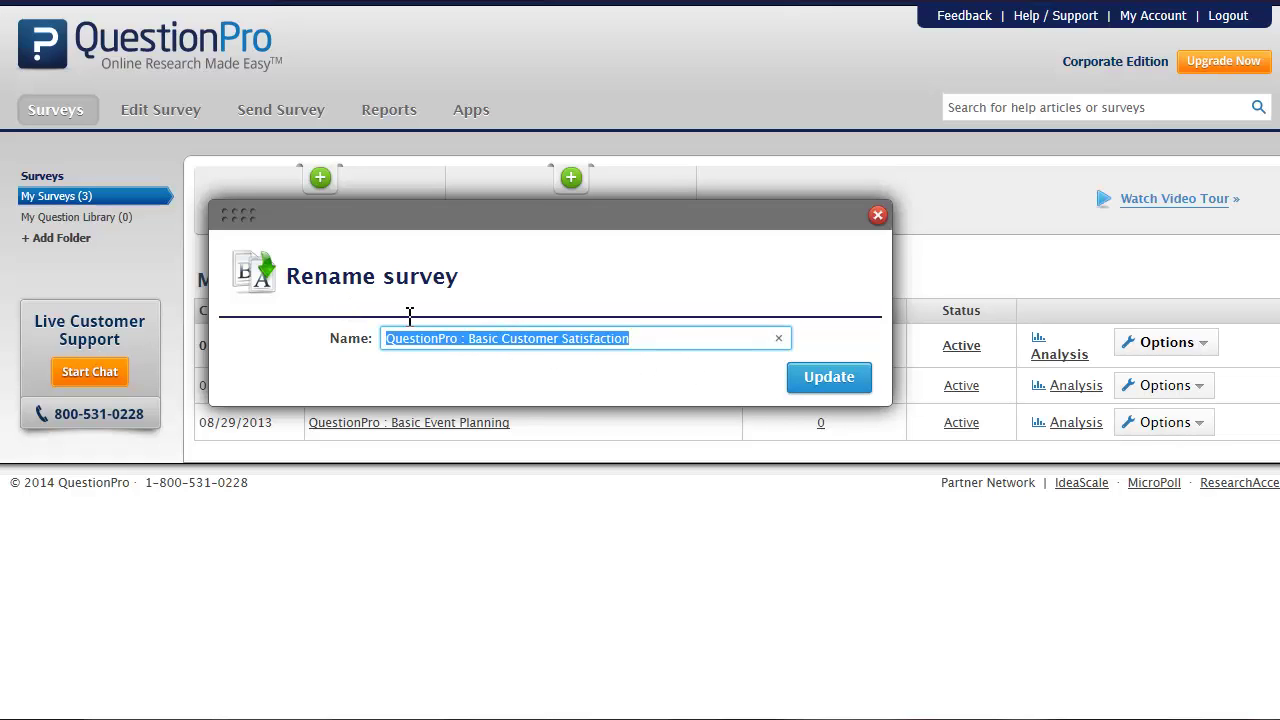
{"action": "type", "text": "Overvi"}
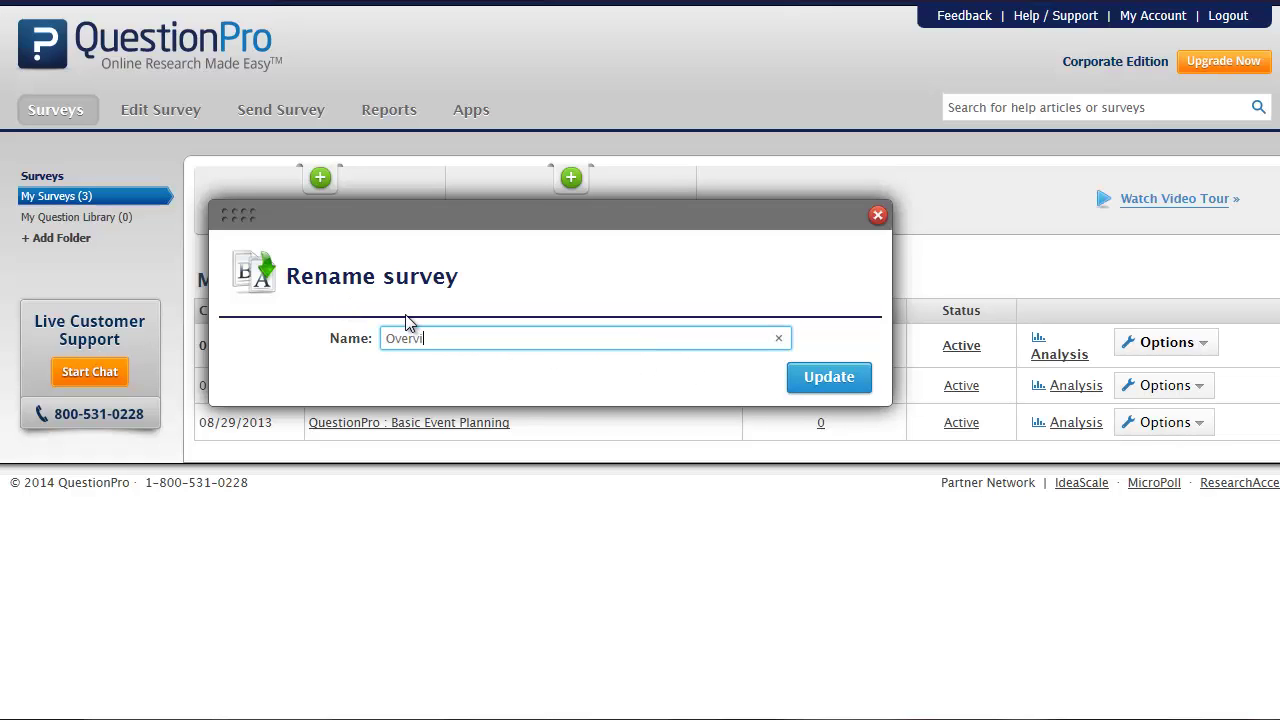
{"action": "type", "text": "ew Video Survey Example"}
{"action": "left_click", "coordinate": [820, 380]}
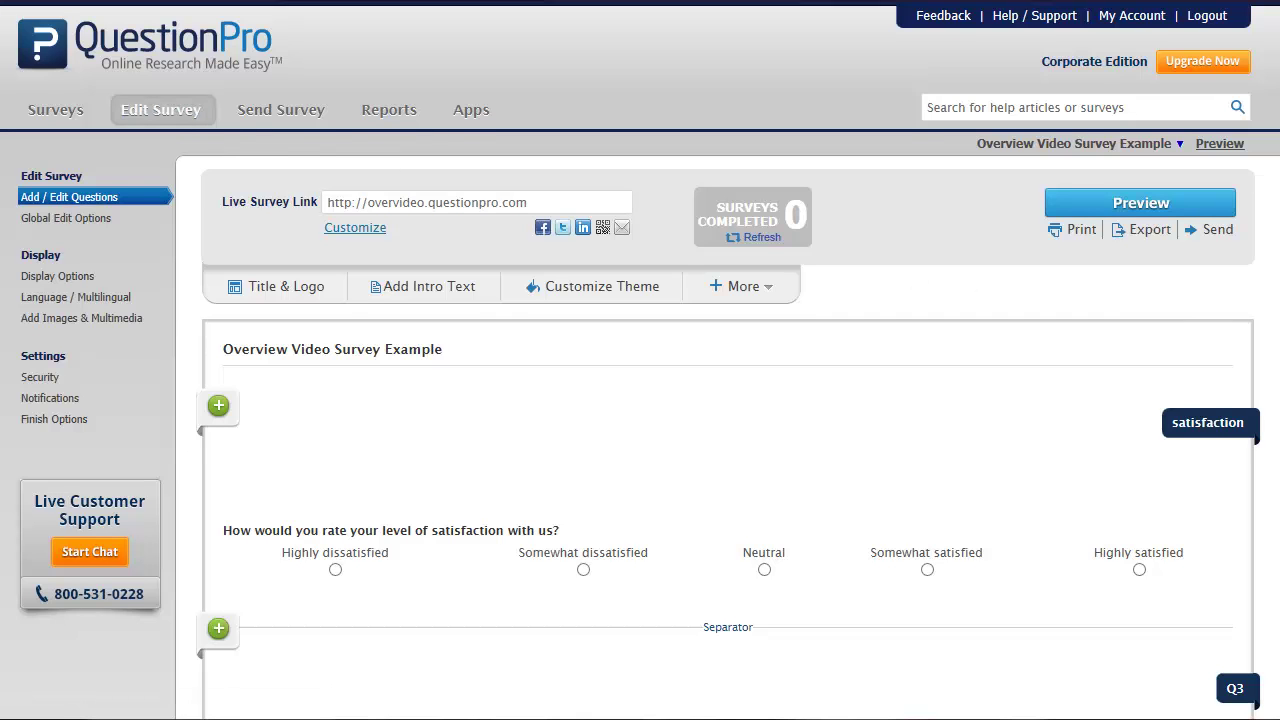
{"action": "scroll", "coordinate": [640, 400], "scroll_direction": "down", "scroll_amount": 4}
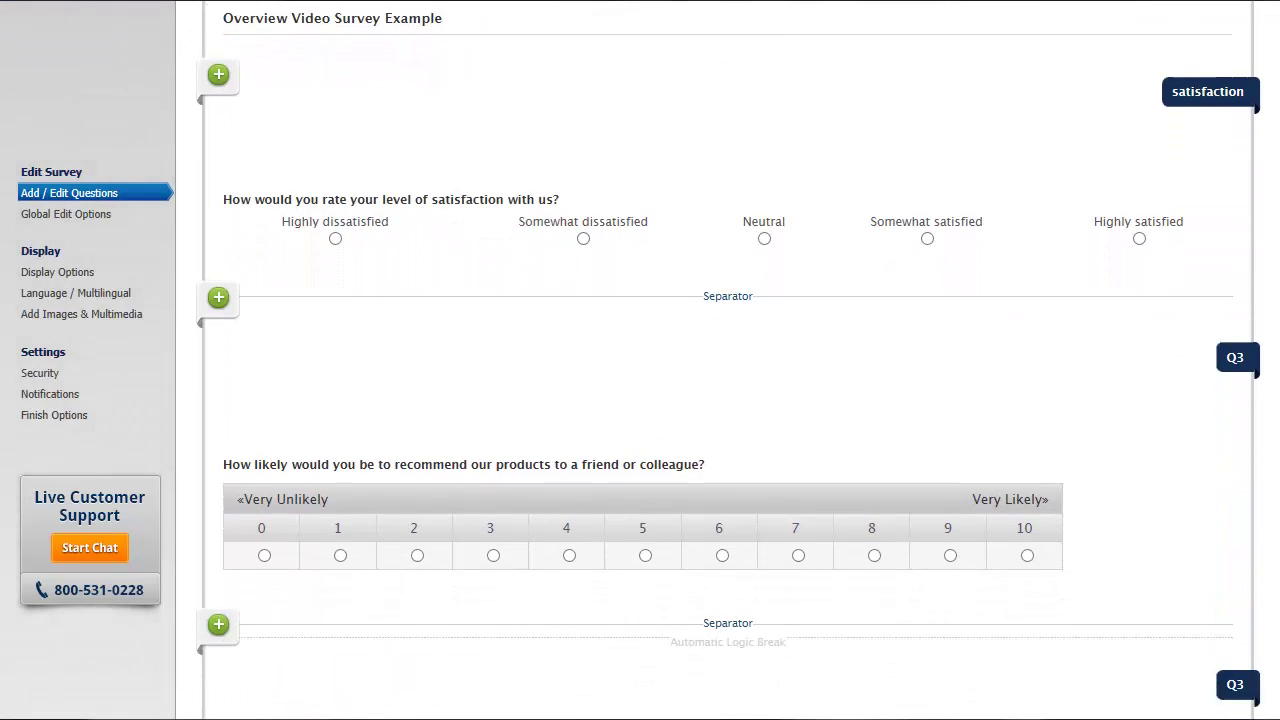
{"action": "scroll", "coordinate": [640, 400], "scroll_direction": "down", "scroll_amount": 5}
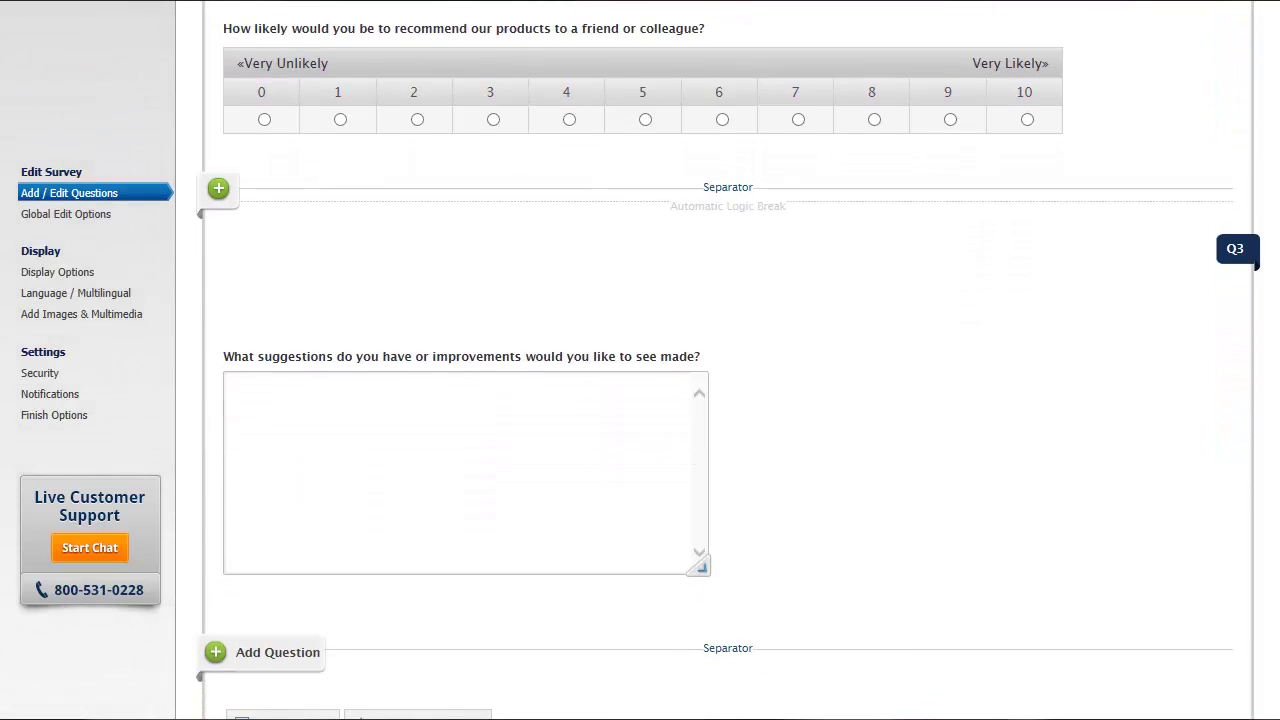
{"action": "scroll", "coordinate": [640, 400], "scroll_direction": "down", "scroll_amount": 1}
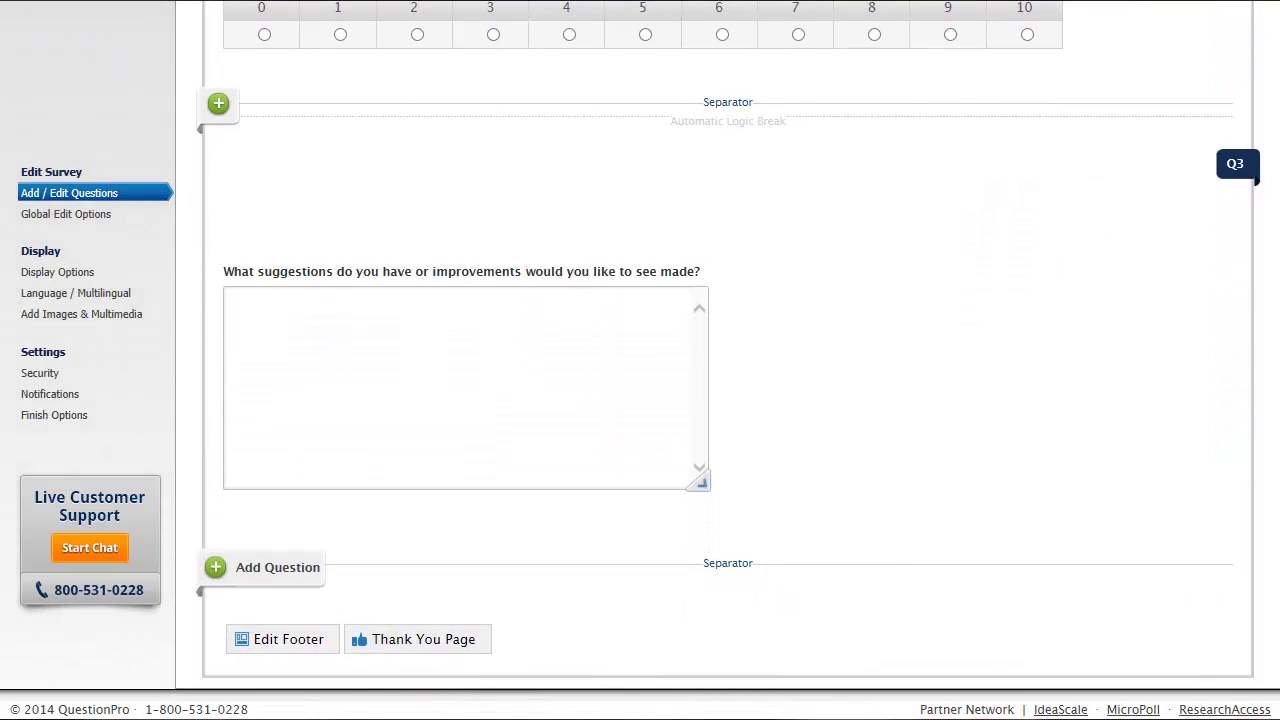
{"action": "scroll", "coordinate": [640, 400], "scroll_direction": "up", "scroll_amount": 12}
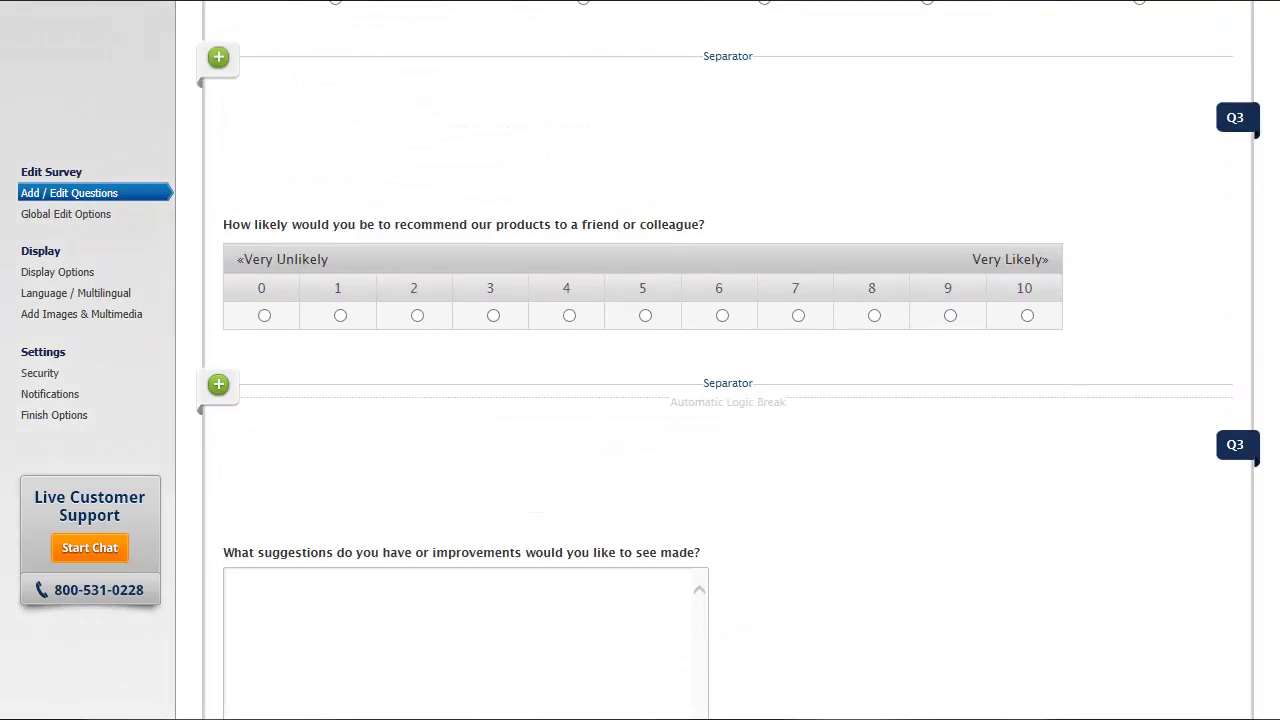
{"action": "scroll", "coordinate": [640, 400], "scroll_direction": "up", "scroll_amount": 1}
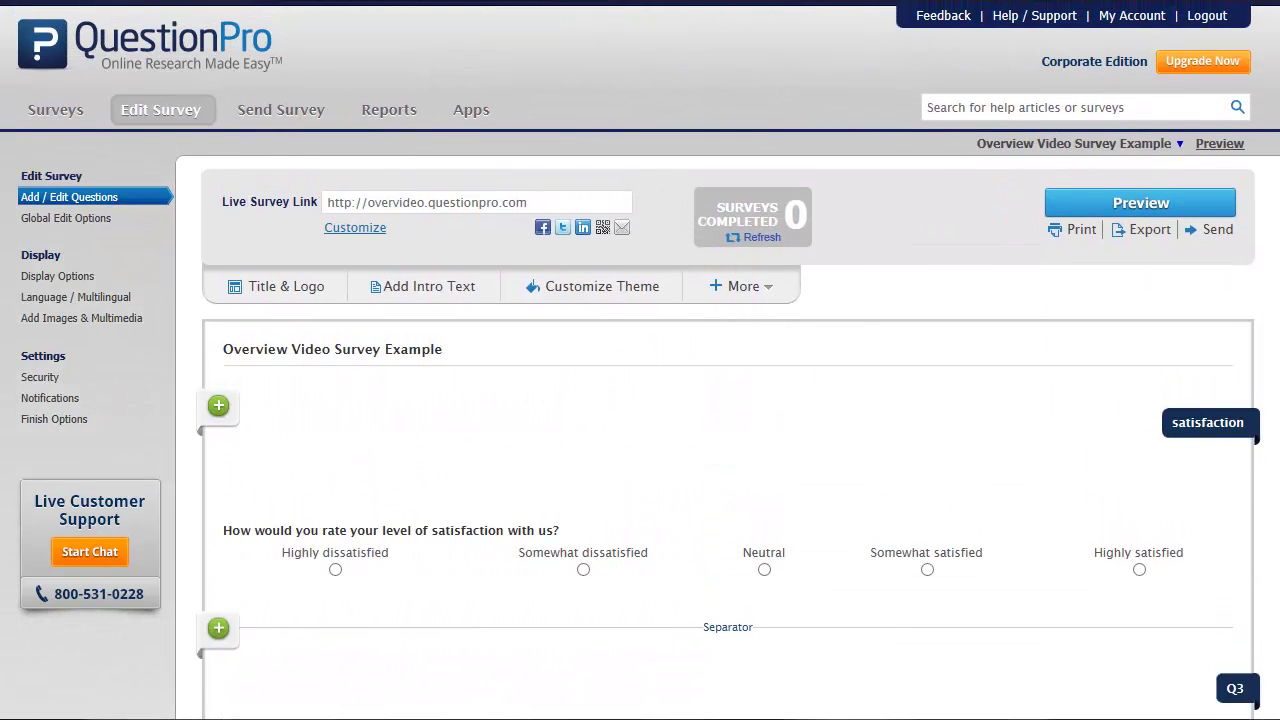
Step: Open the Help / Support resources window from the top bar
{"action": "left_click", "coordinate": [1012, 17]}
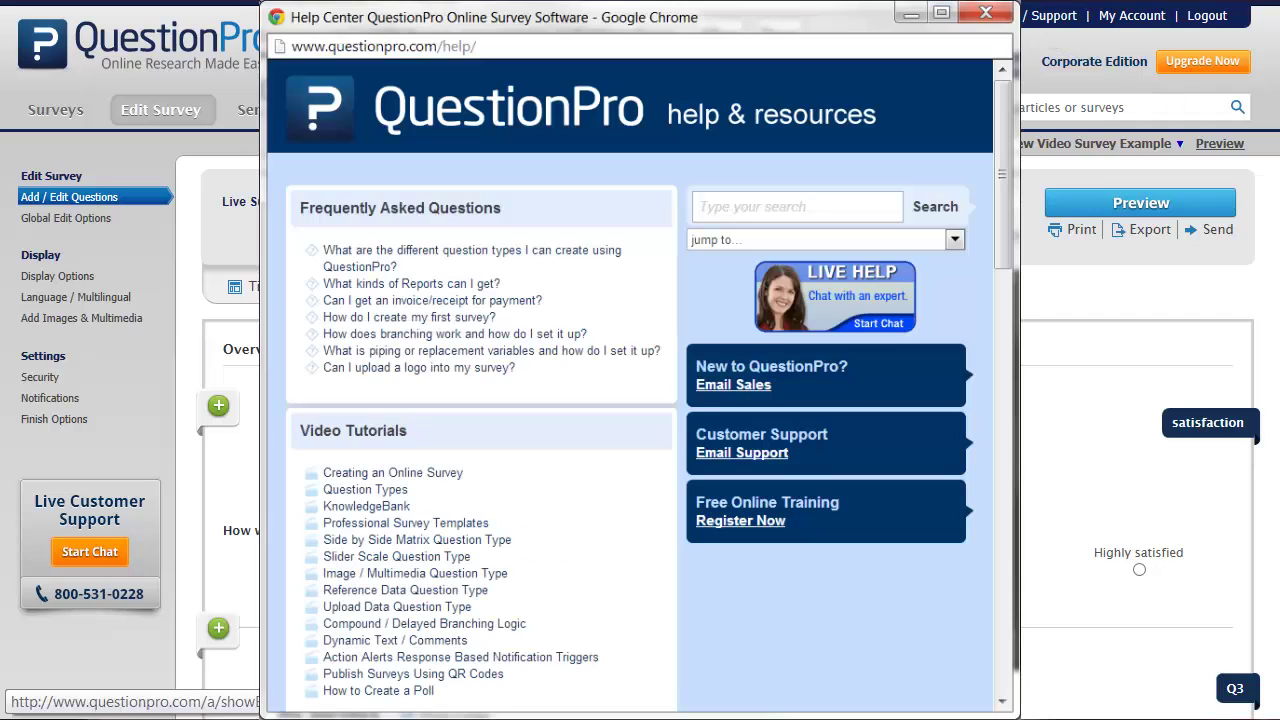